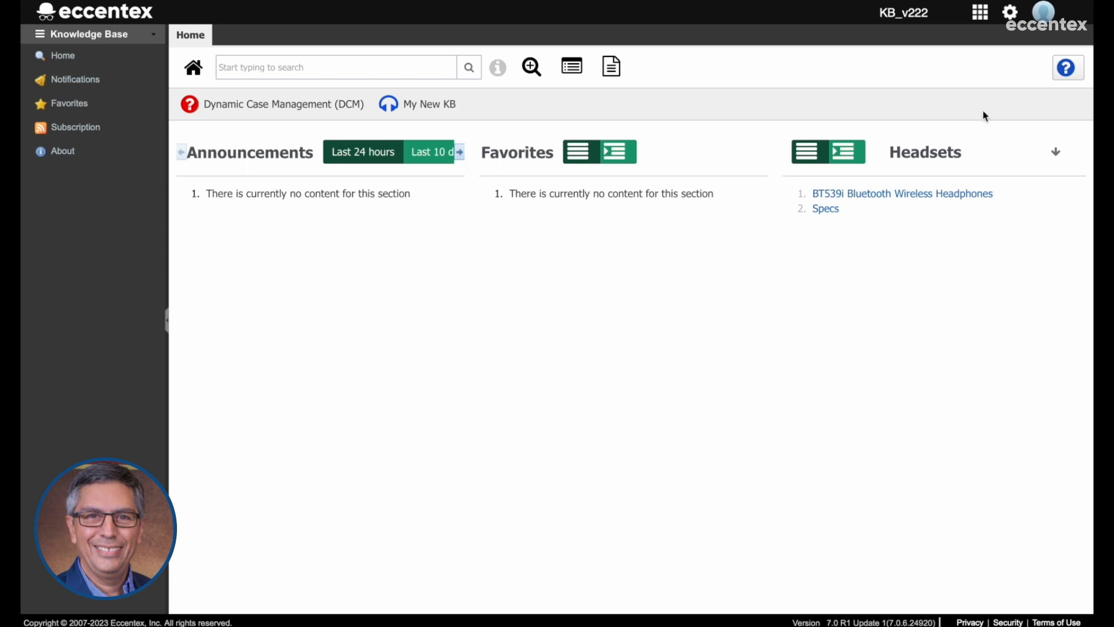
Show the reader account's profile, check the Newsletter category of My New KB, and return to its category list.
left_click(1047, 27)
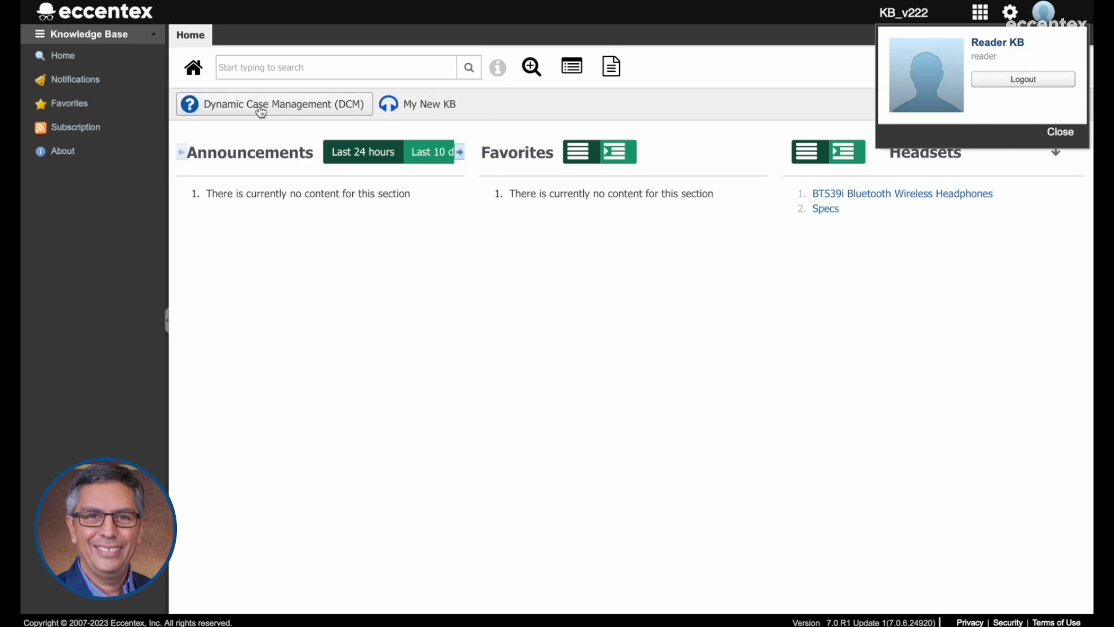
left_click(425, 116)
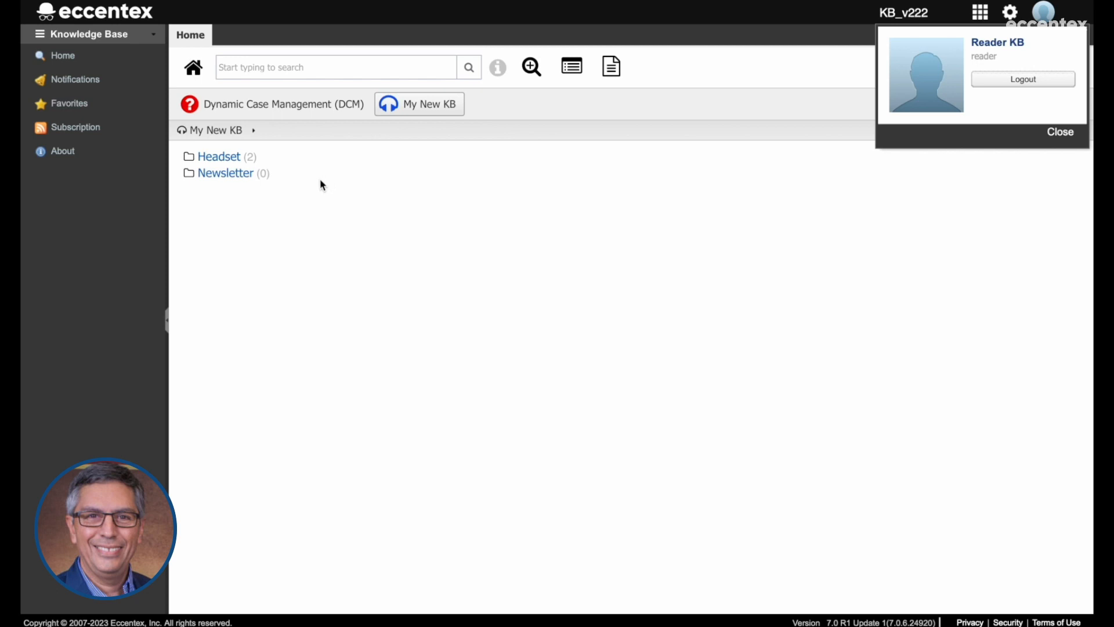
left_click(239, 173)
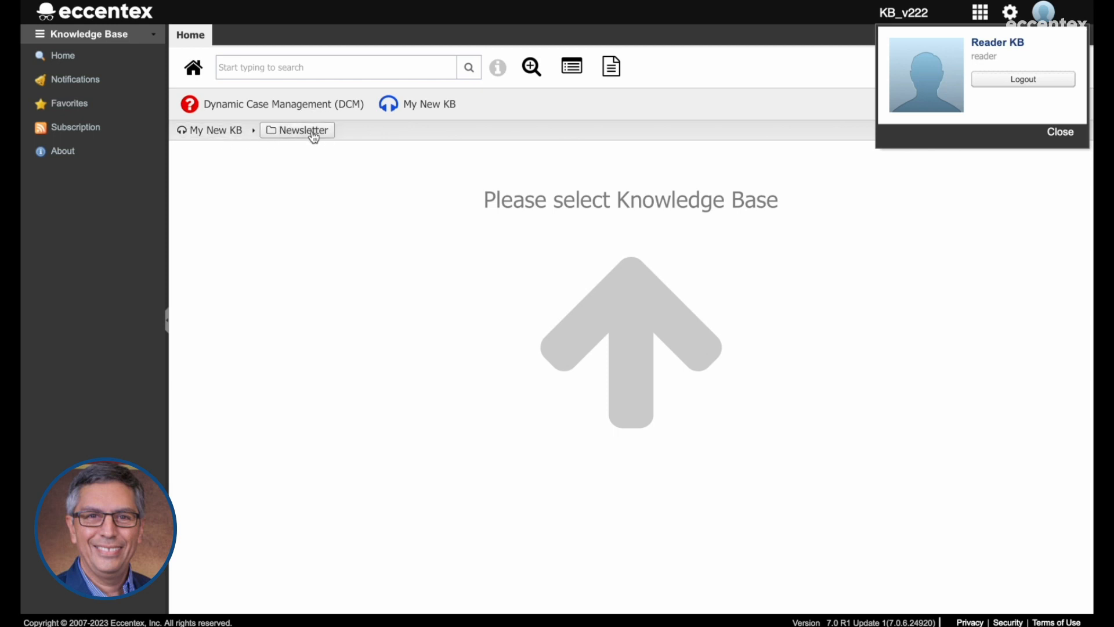
left_click(213, 135)
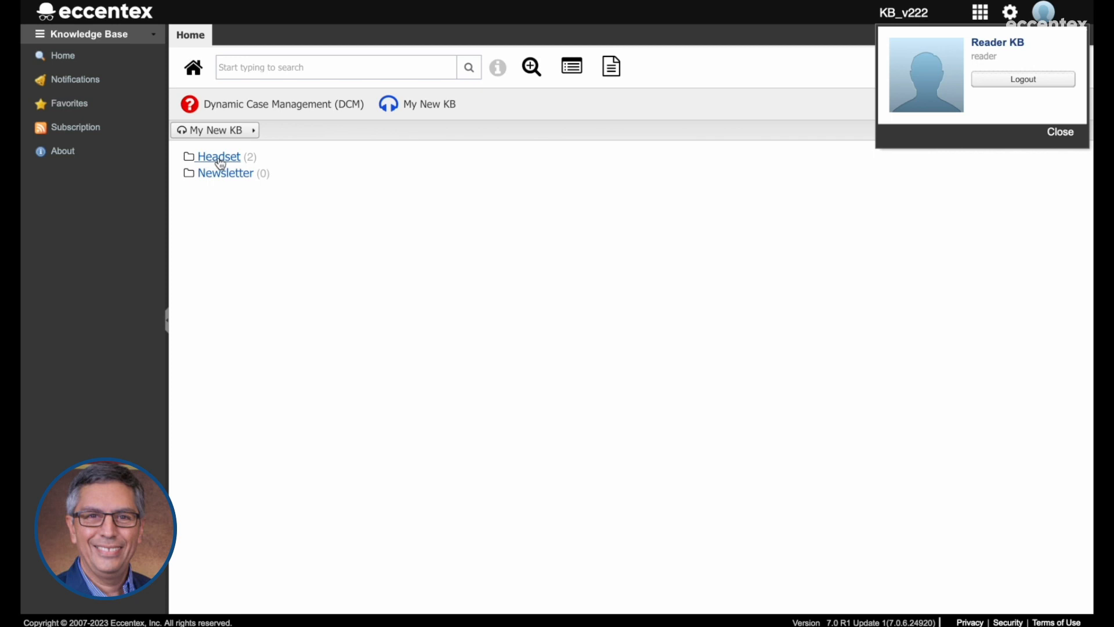
View the BT539i Bluetooth Wireless Headphones article in the Headset category and return to the My New KB category list.
left_click(221, 162)
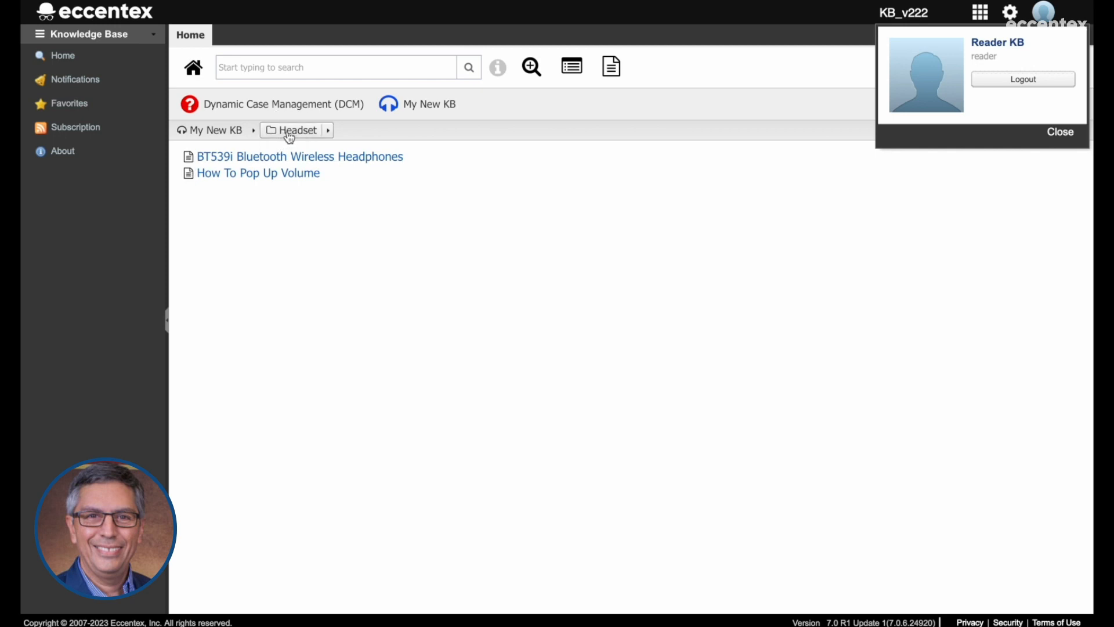
left_click(323, 157)
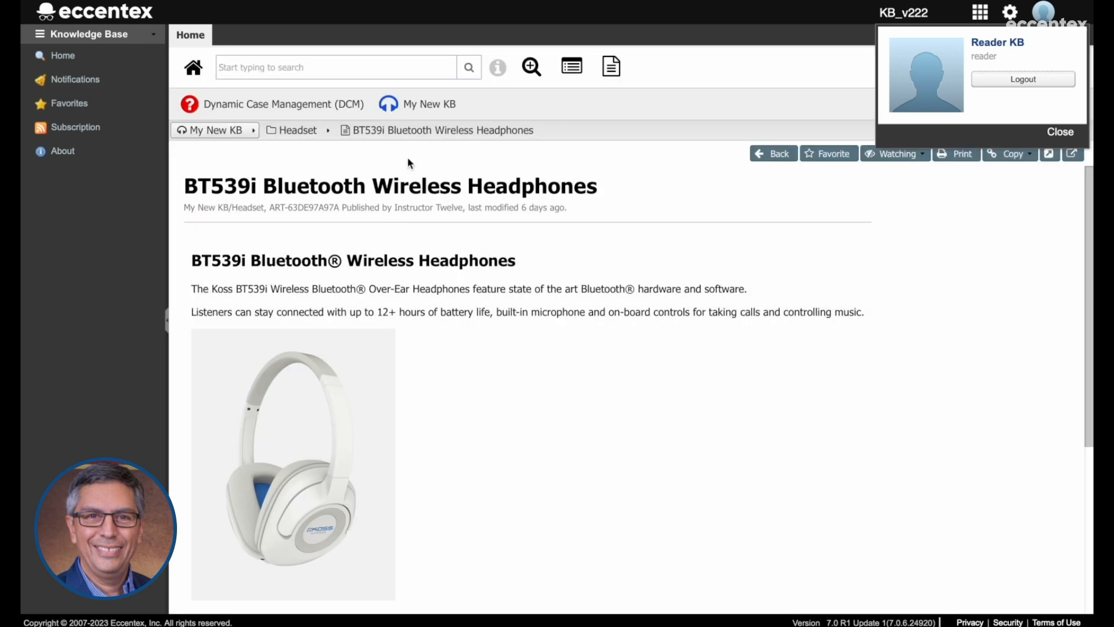
left_click(297, 137)
left_click(220, 134)
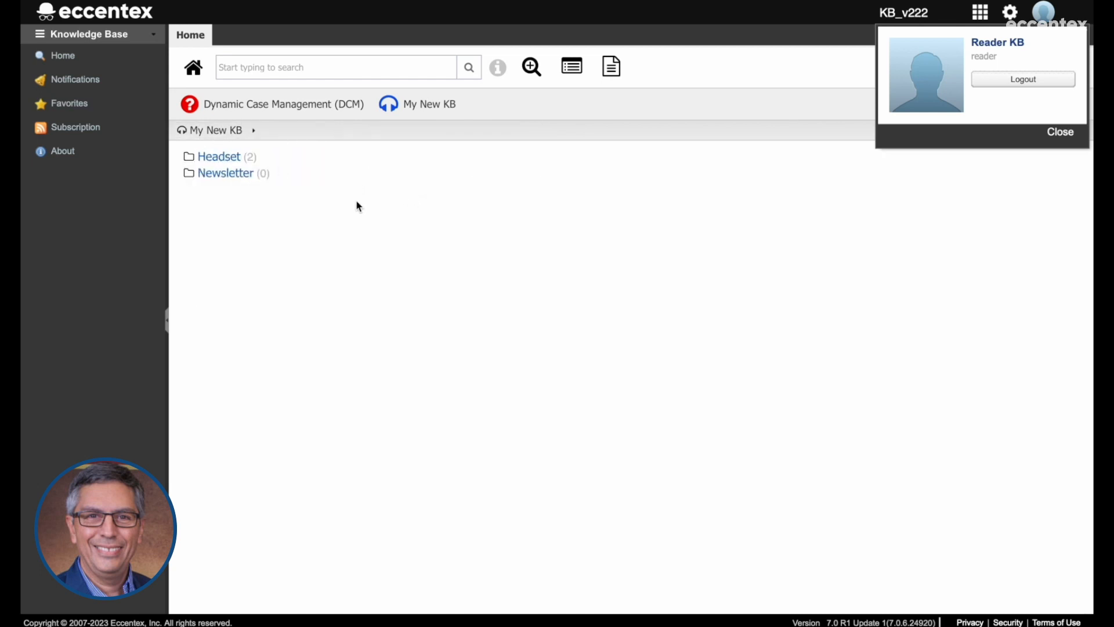
View the 01-02 Import DCM article under Operational Guide, 01 Creating a new DCM solution, and return to the Dynamic Case Management (DCM) categories.
left_click(278, 113)
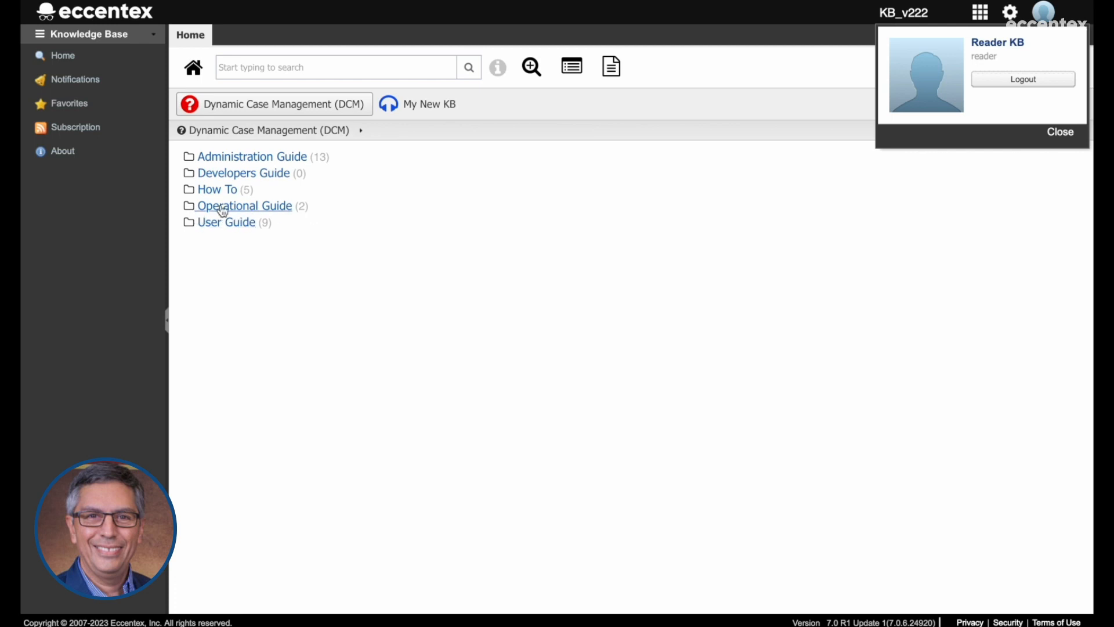
left_click(257, 209)
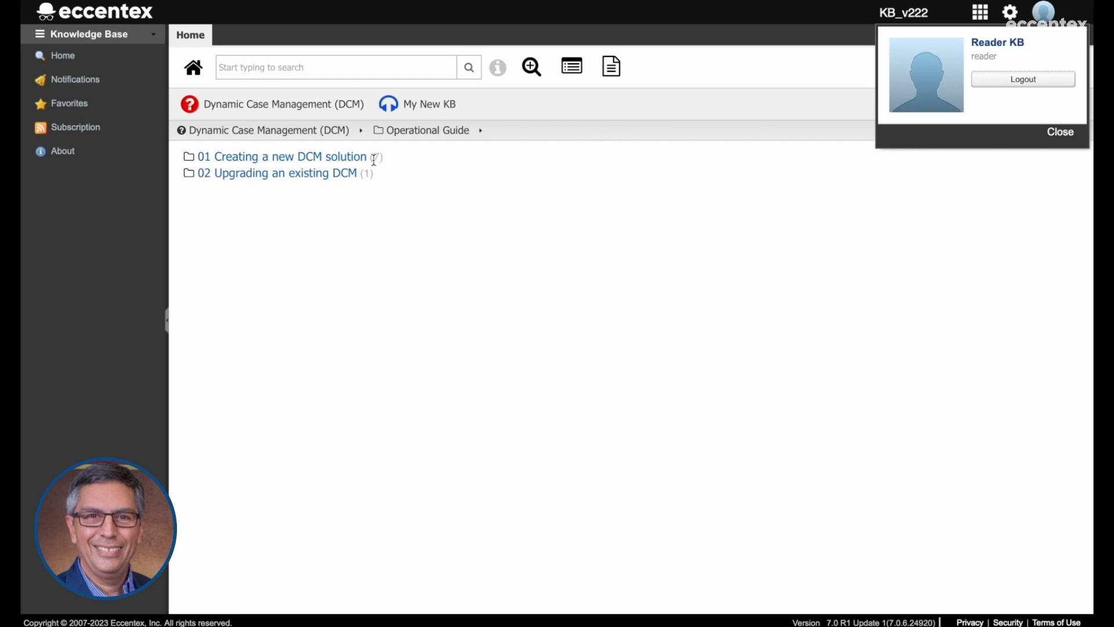
left_click(292, 160)
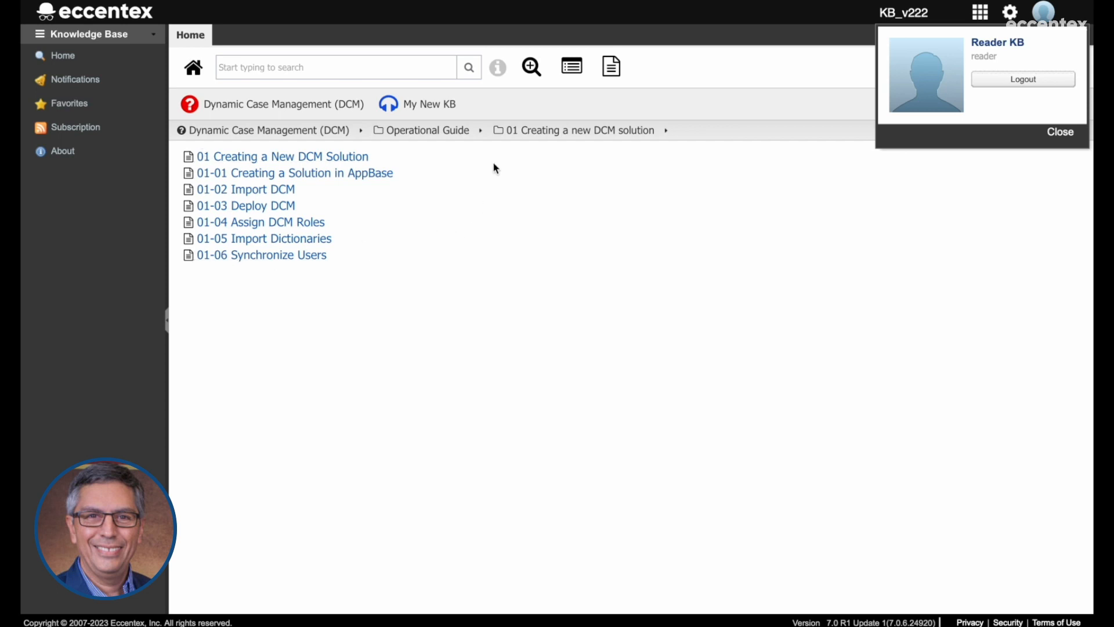
left_click(569, 133)
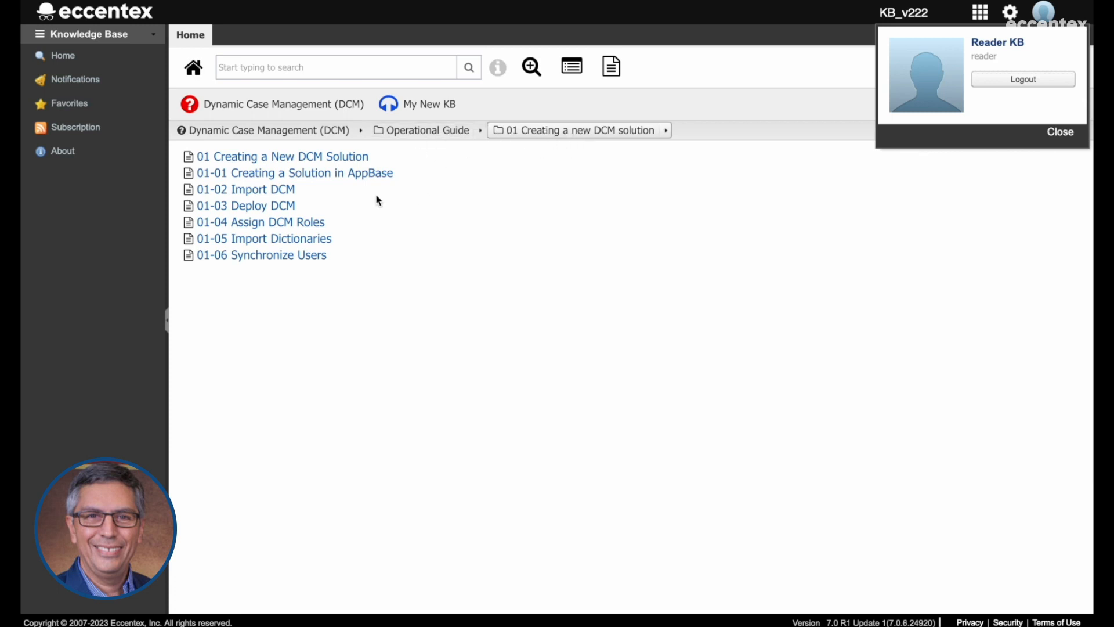
left_click(273, 192)
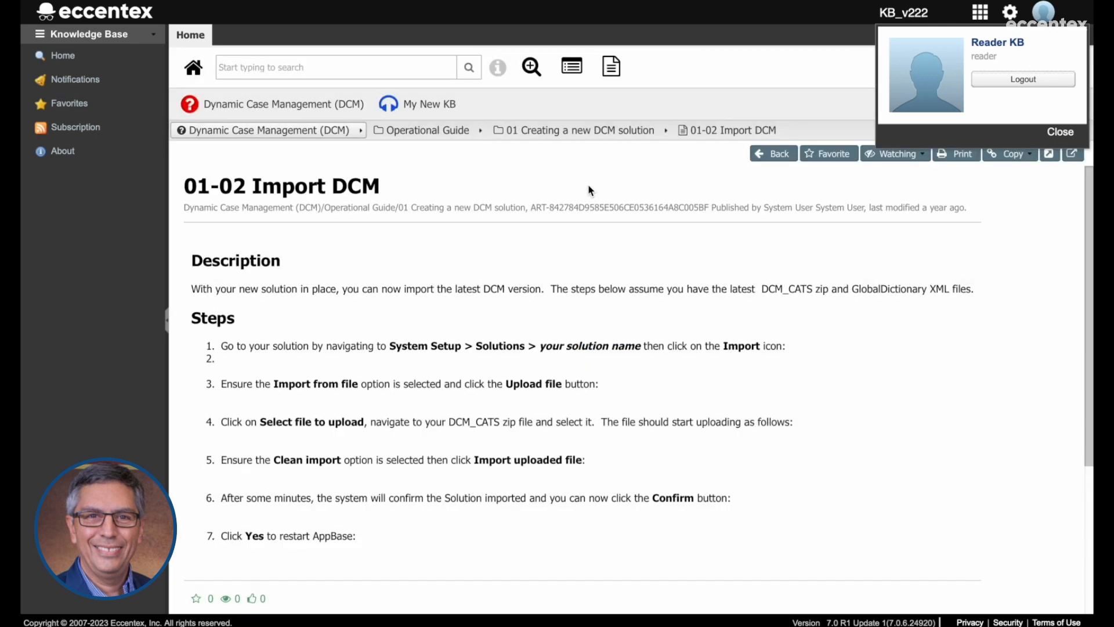
left_click(585, 136)
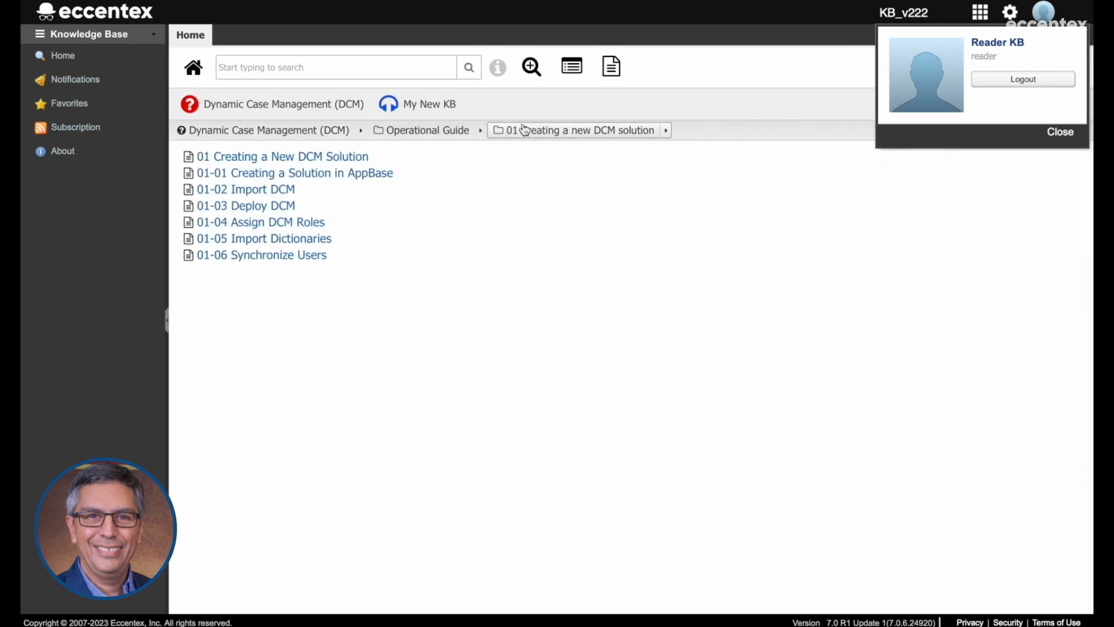
left_click(425, 137)
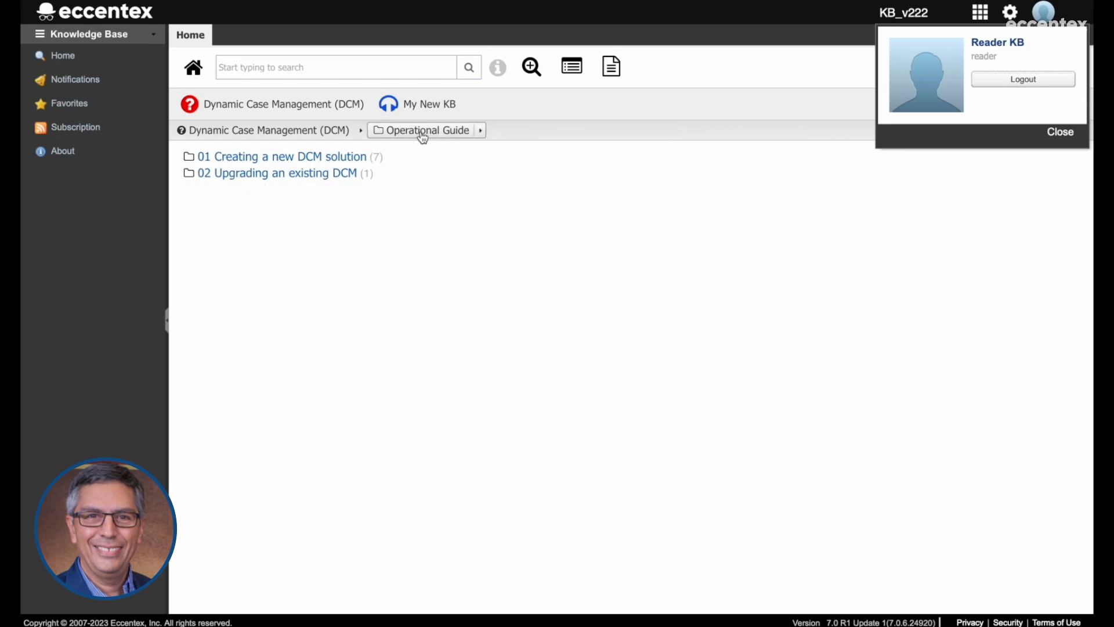
left_click(273, 131)
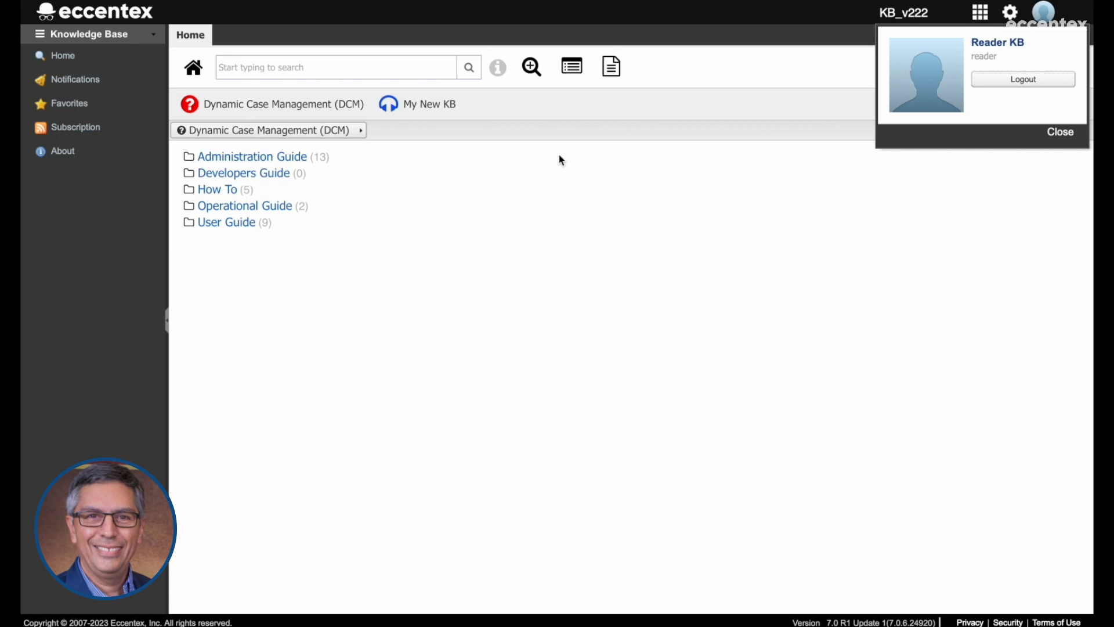
View the 01-00 Internal People article under Administration Guide, 01 Internal People, and return to the top-level DCM categories.
left_click(285, 158)
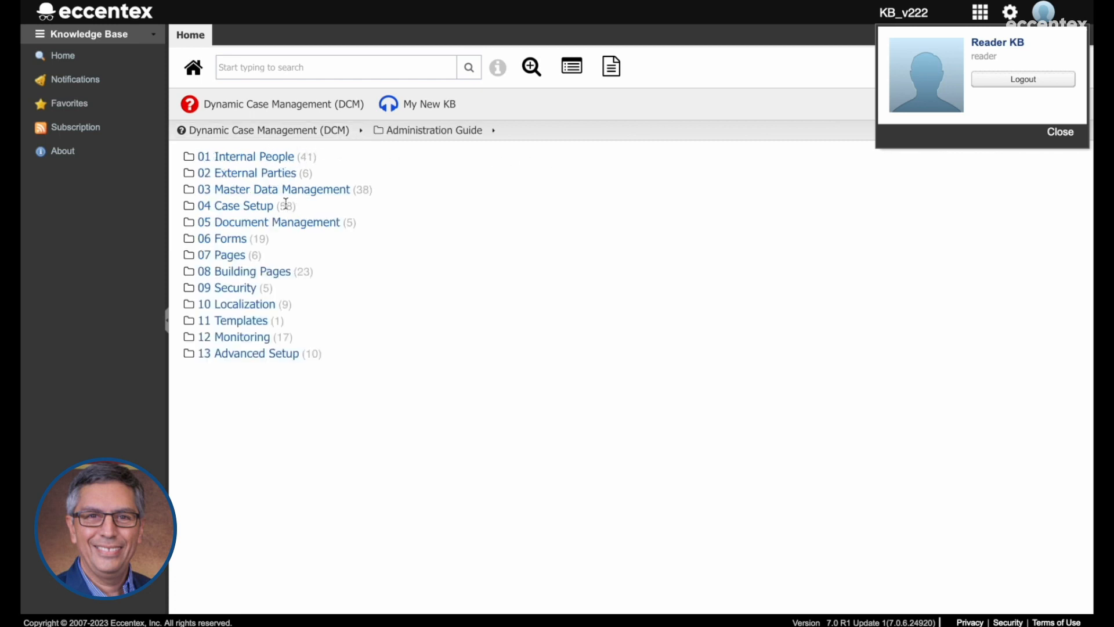
left_click(257, 165)
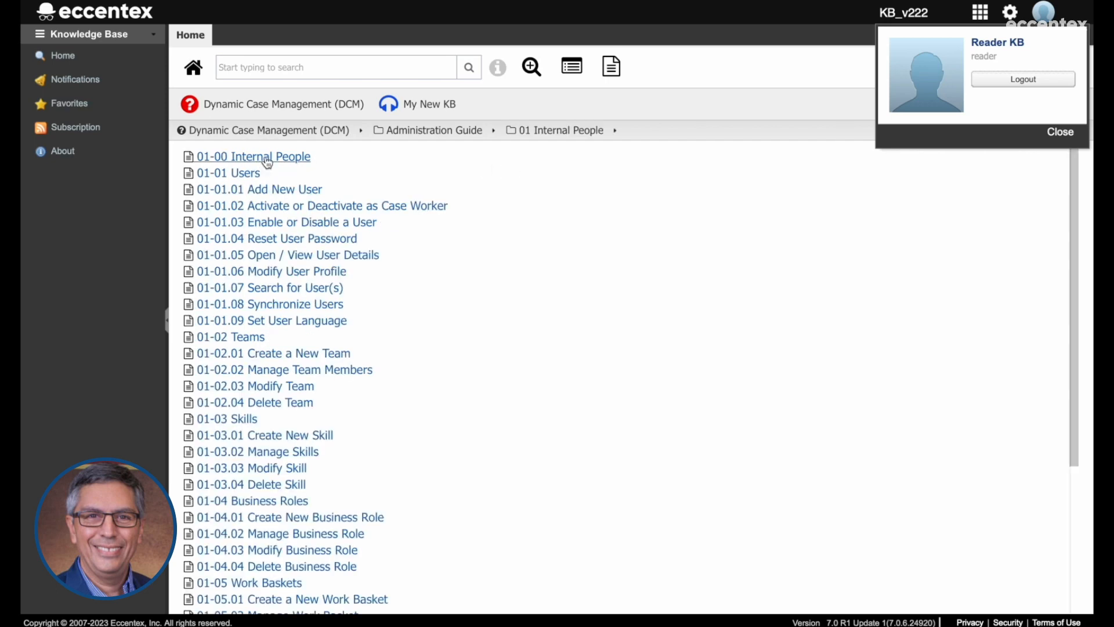
left_click(266, 162)
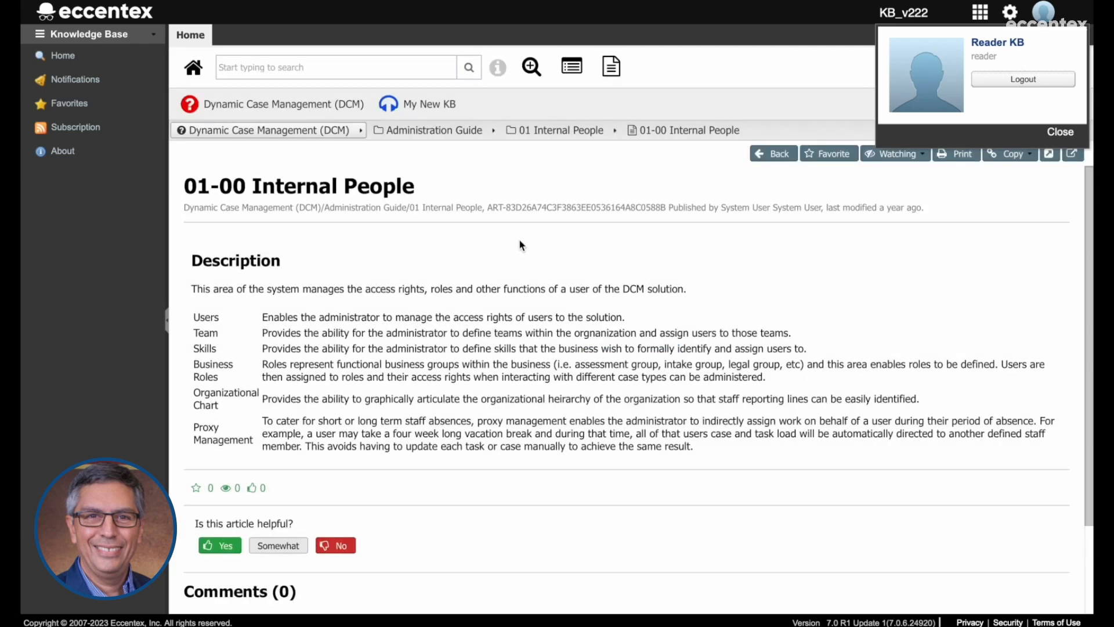
left_click(555, 132)
left_click(452, 132)
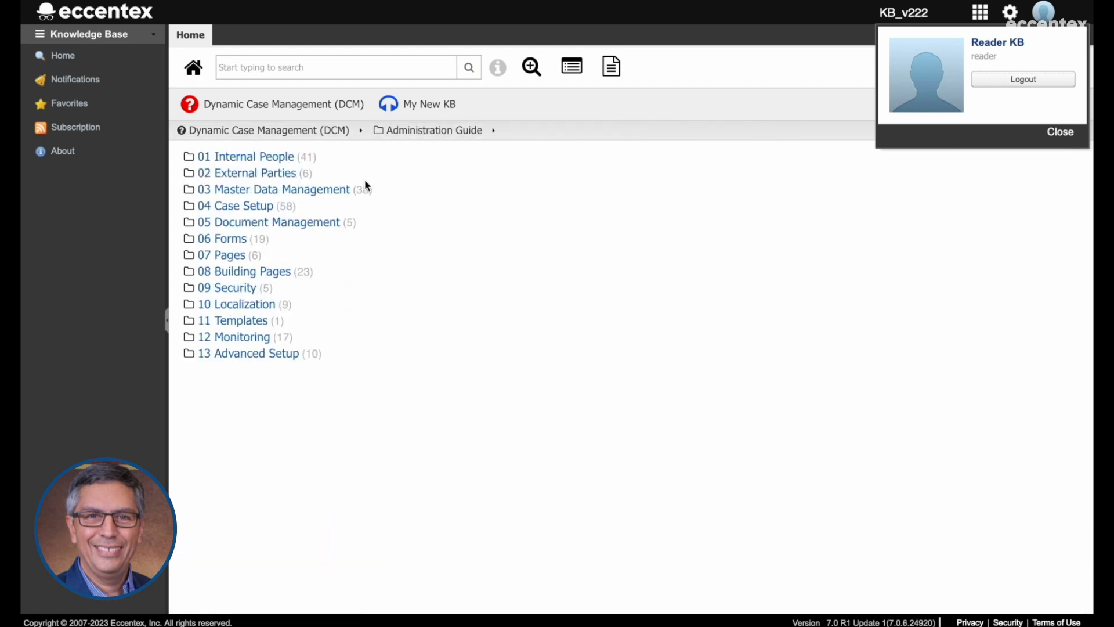
left_click(284, 139)
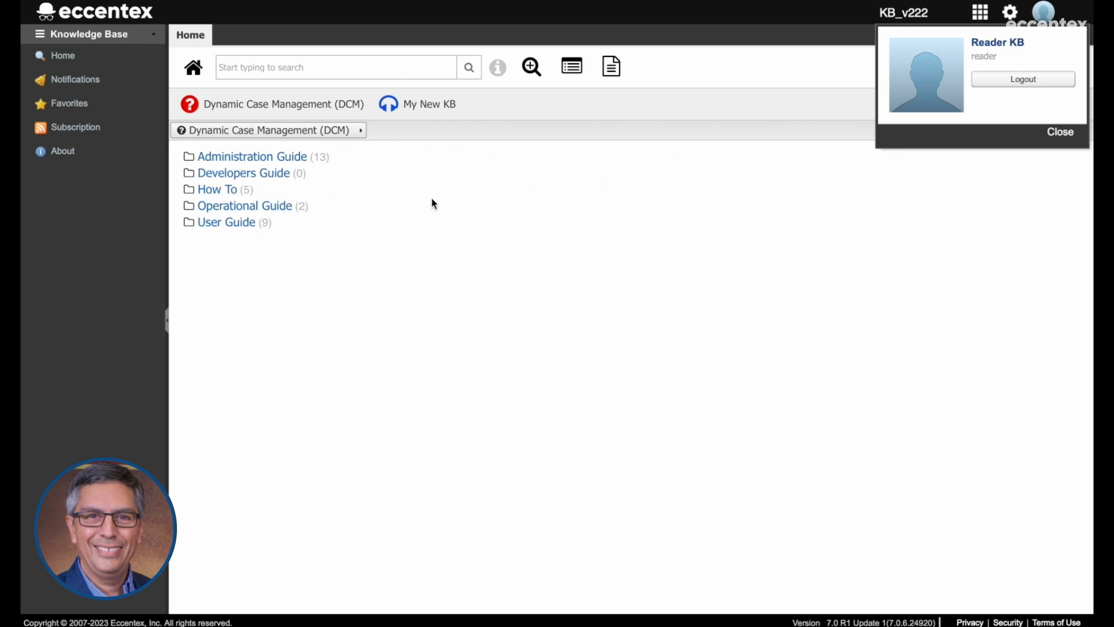
View the 02 Upgrading an Existing DCM article in the Operational Guide and return to the top-level DCM categories.
left_click(255, 206)
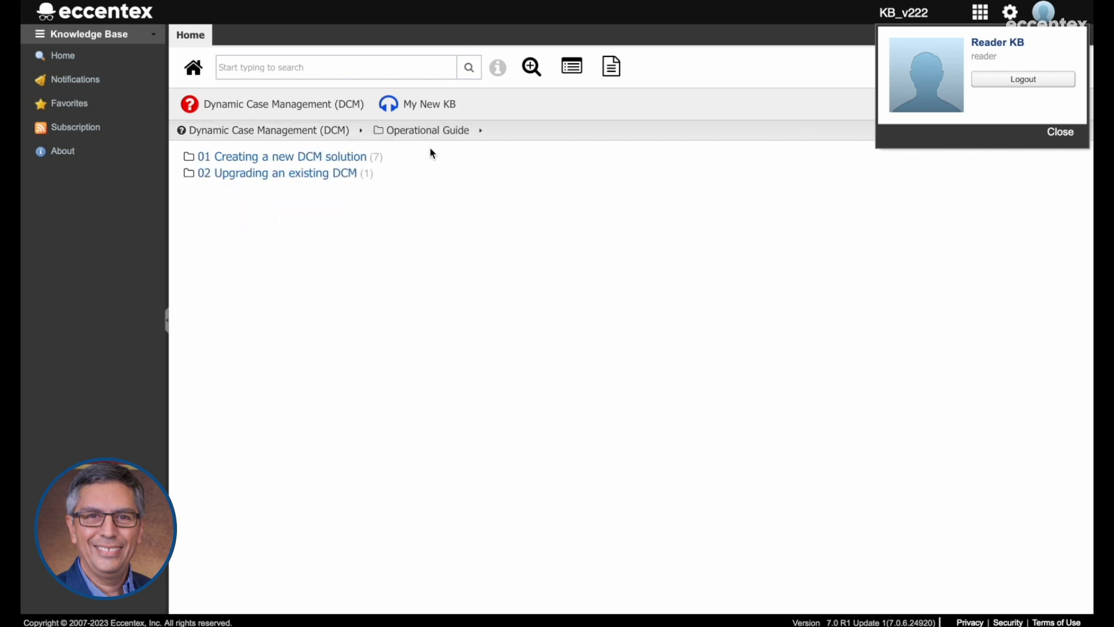
left_click(260, 180)
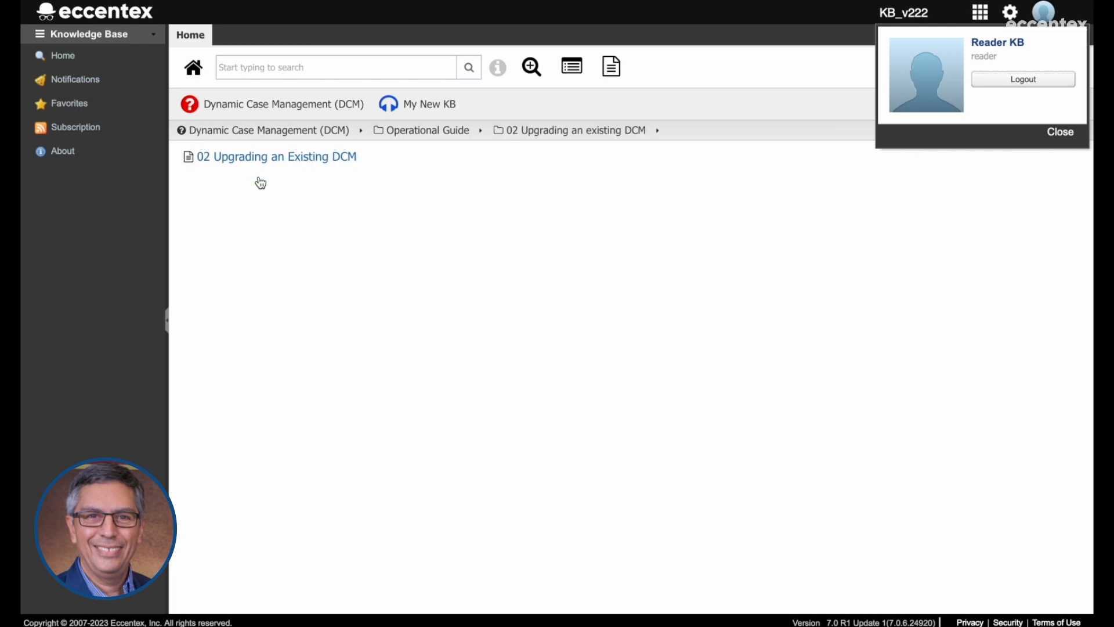
left_click(290, 168)
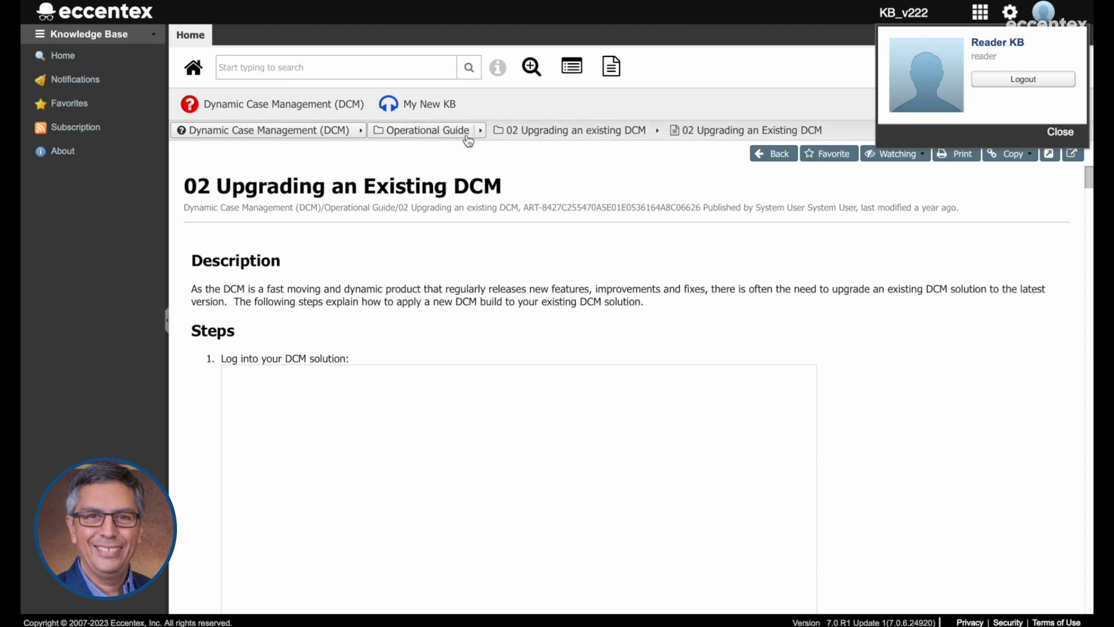
left_click(437, 133)
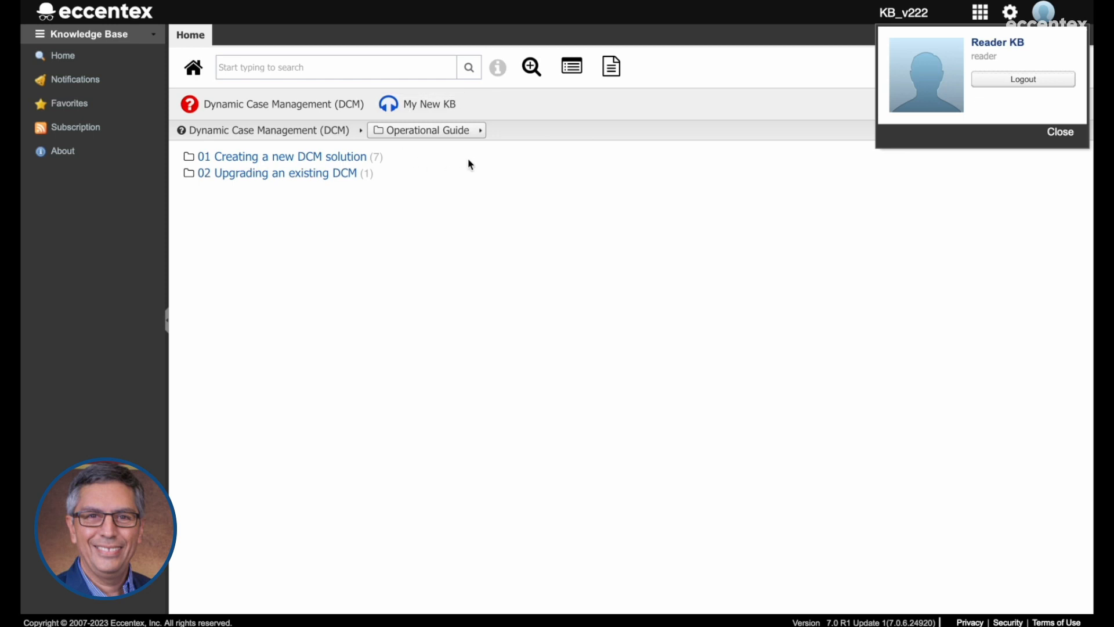
left_click(285, 139)
left_click(272, 110)
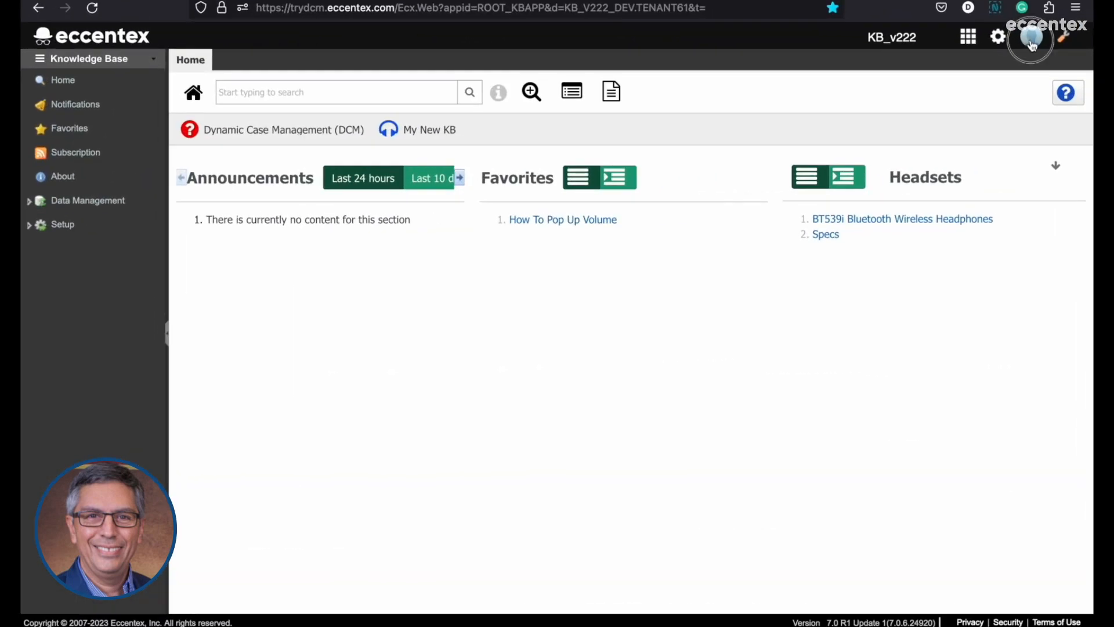
In the instructor session, close the profile card, open Knowledge Base Management under Data Management, and fit the navigation pane width to its labels.
left_click(1032, 40)
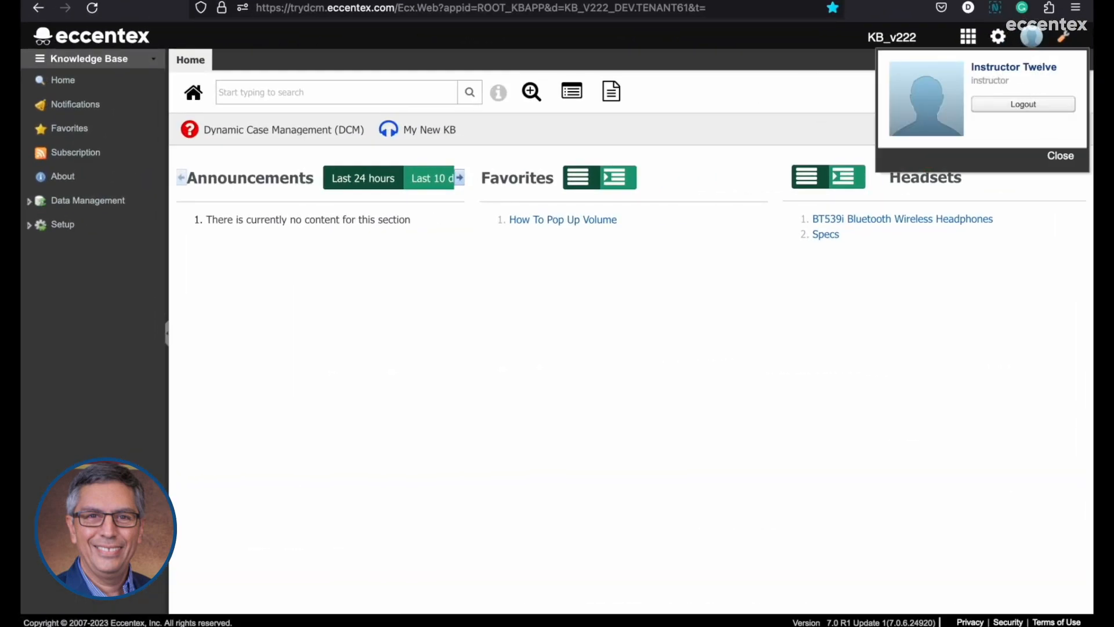
left_click(1070, 159)
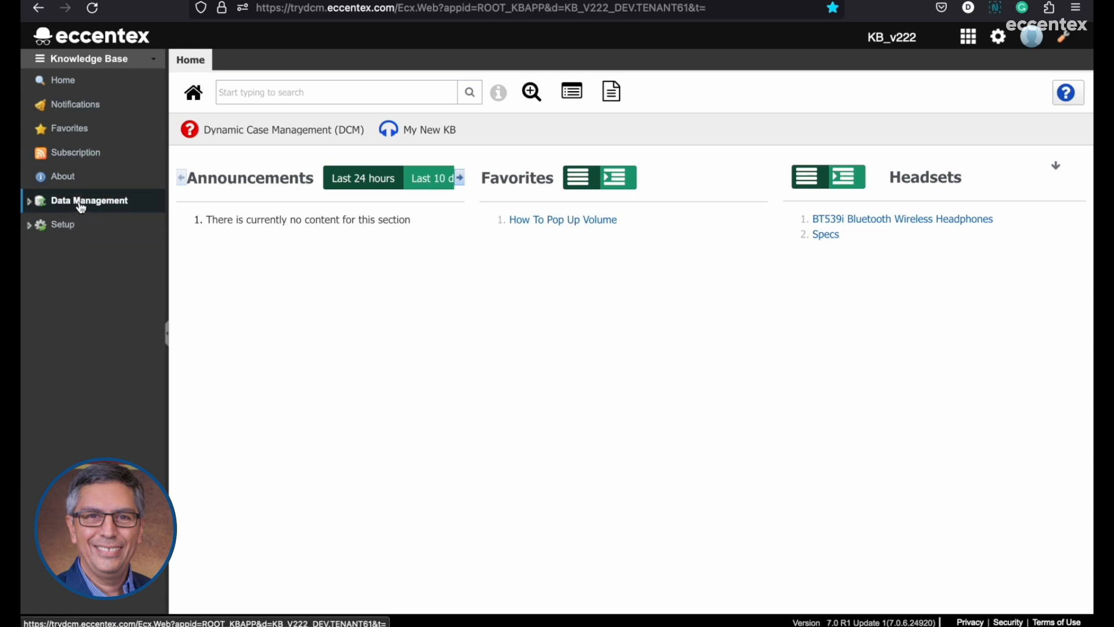
left_click(30, 205)
left_click_drag(168, 224, 231, 221)
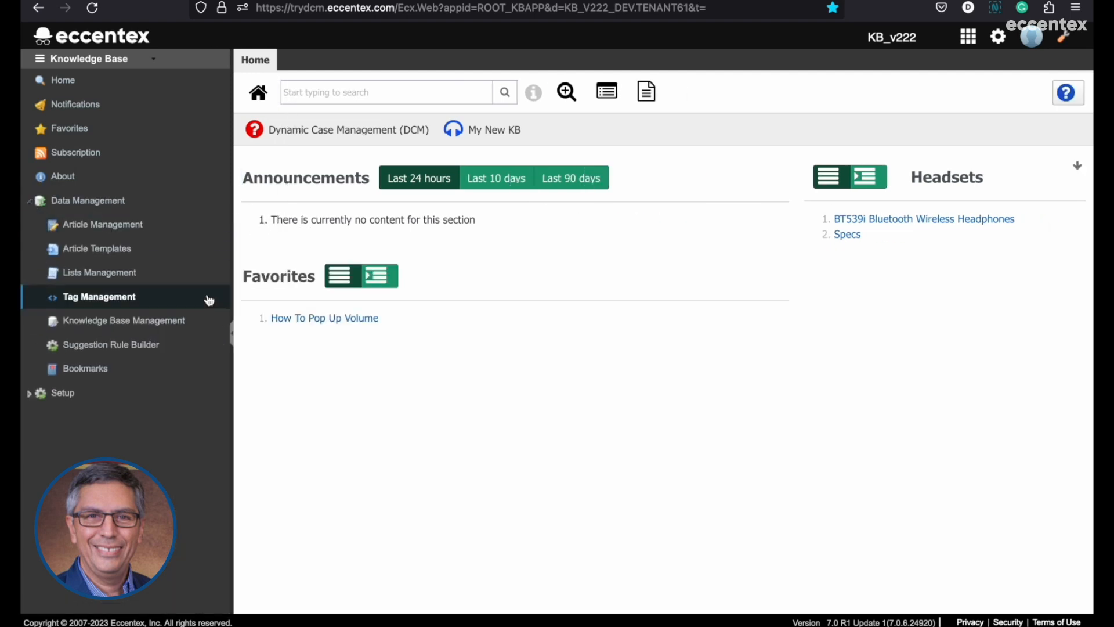
left_click(99, 330)
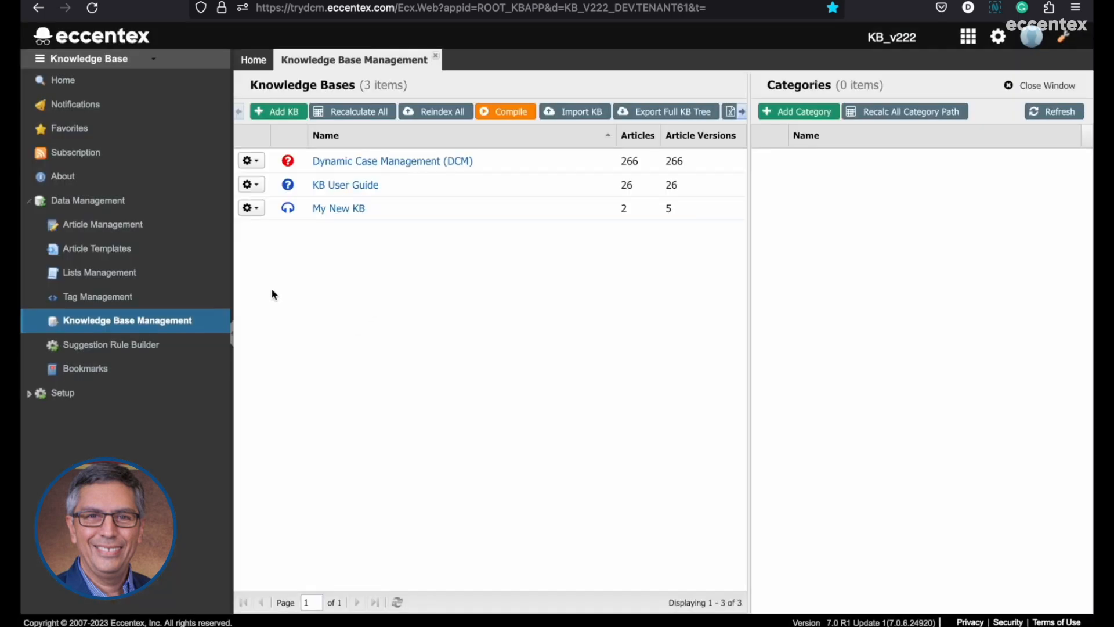
left_click_drag(232, 259, 215, 256)
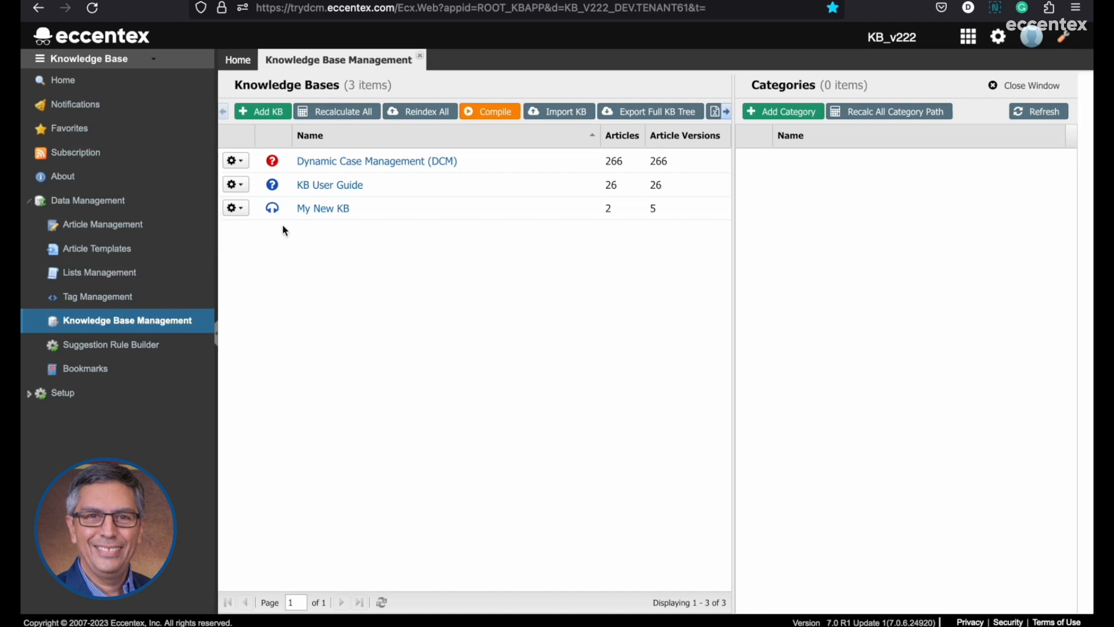
List the My New KB categories in Knowledge Base Management and open the same knowledge base in the reader session for comparison.
left_click(398, 216)
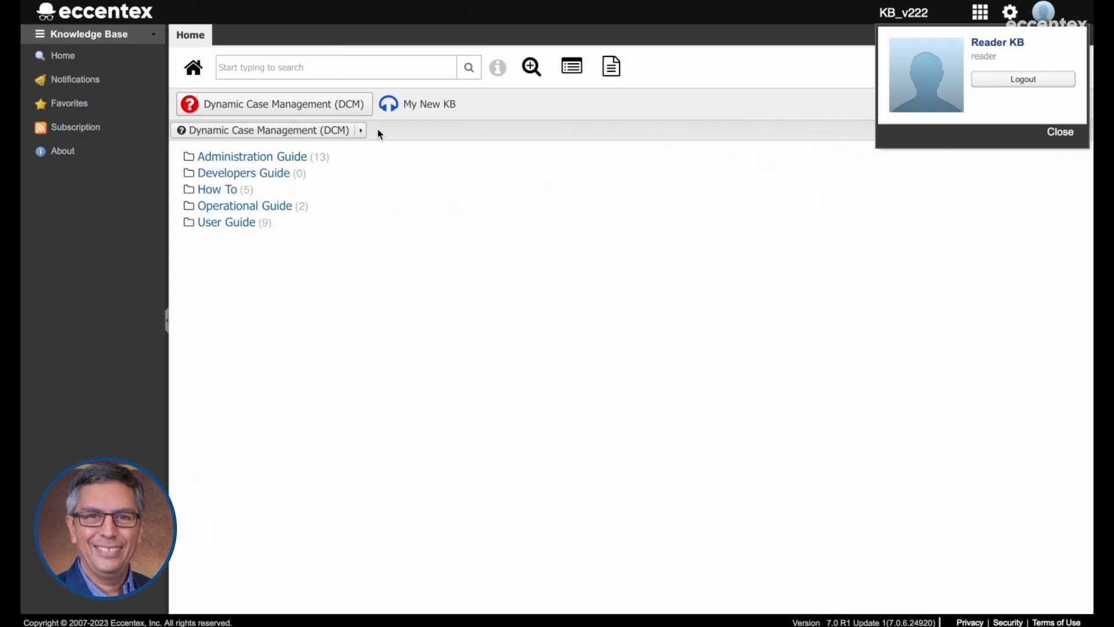
left_click(412, 104)
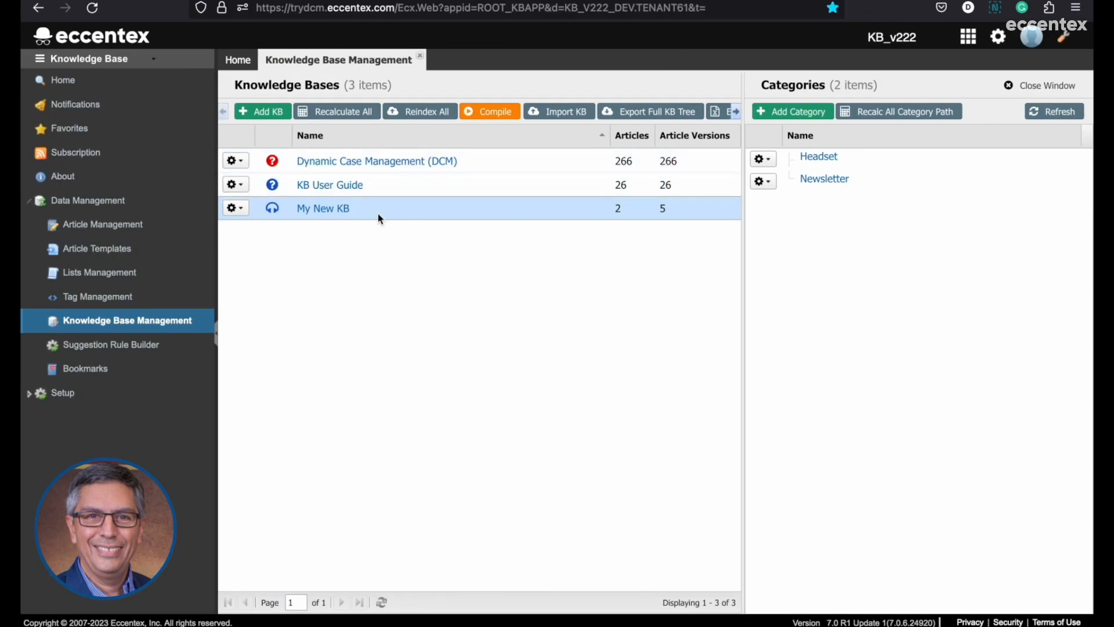
List the Dynamic Case Management (DCM) categories in Knowledge Base Management, collapse them to the top level, and toggle the Operational Guide branch.
left_click(508, 164)
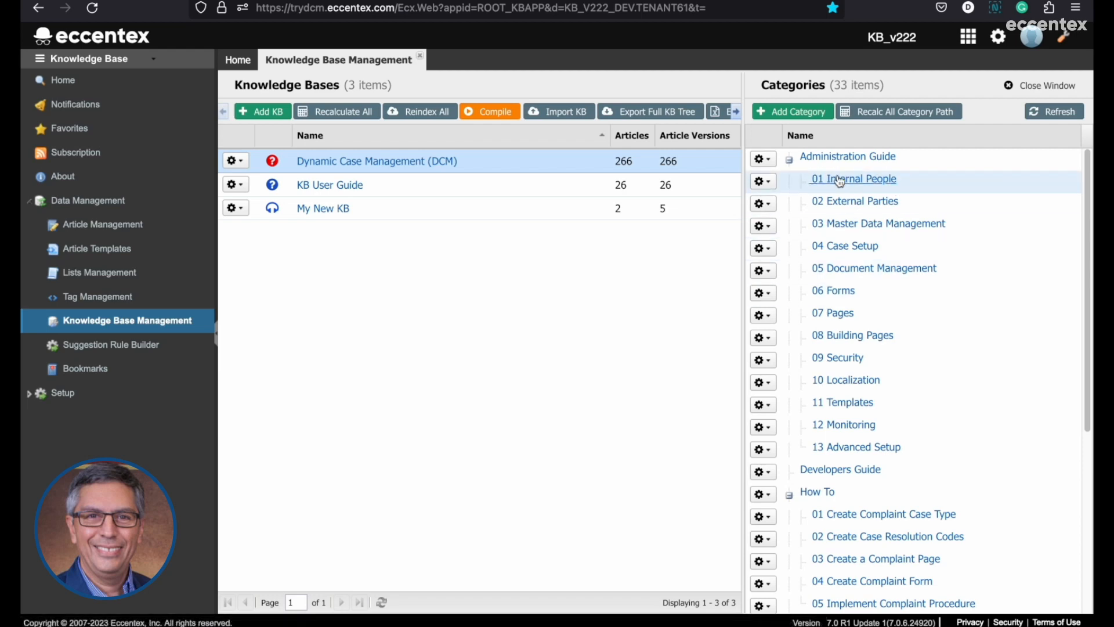
left_click(790, 161)
left_click(790, 205)
left_click(790, 228)
left_click(790, 249)
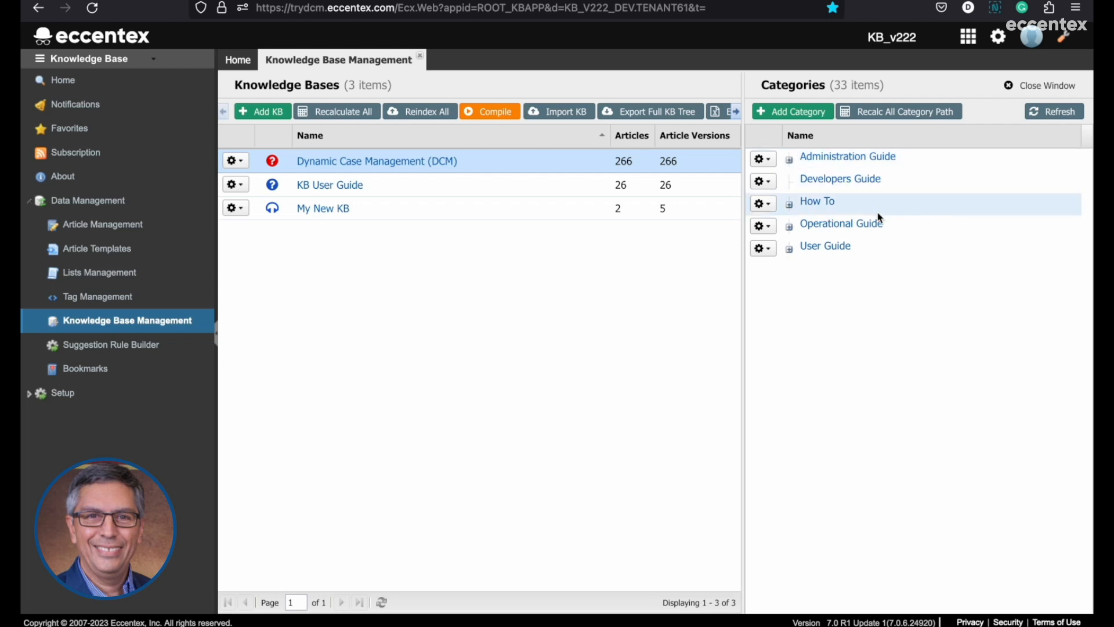
left_click(790, 227)
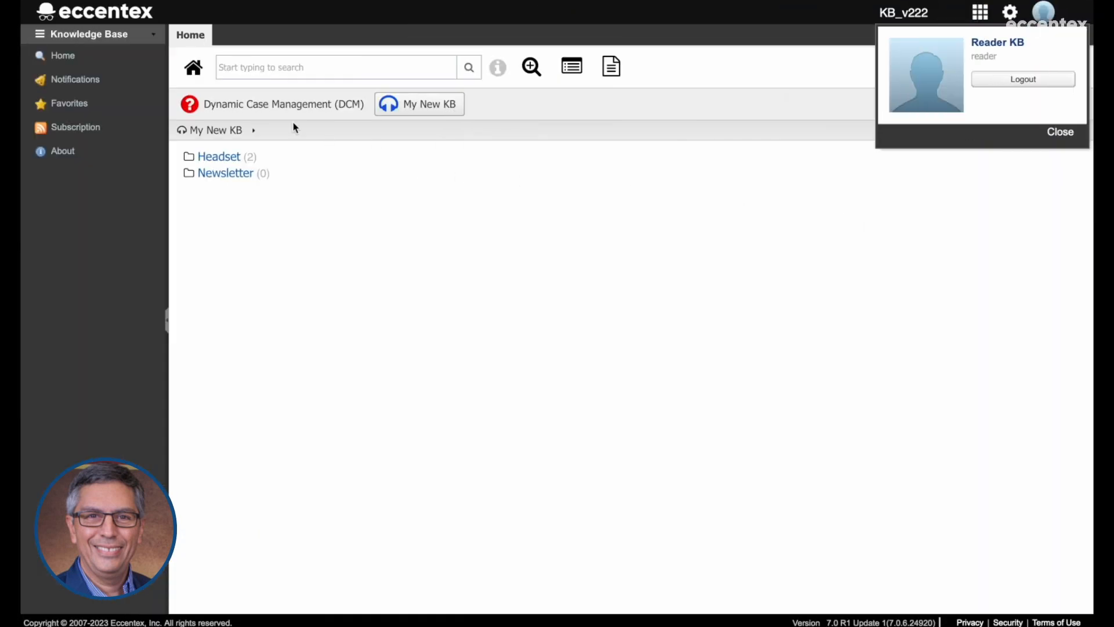
In the reader session, open the Operational Guide category of Dynamic Case Management (DCM) to compare its subcategories with the management view.
left_click(269, 104)
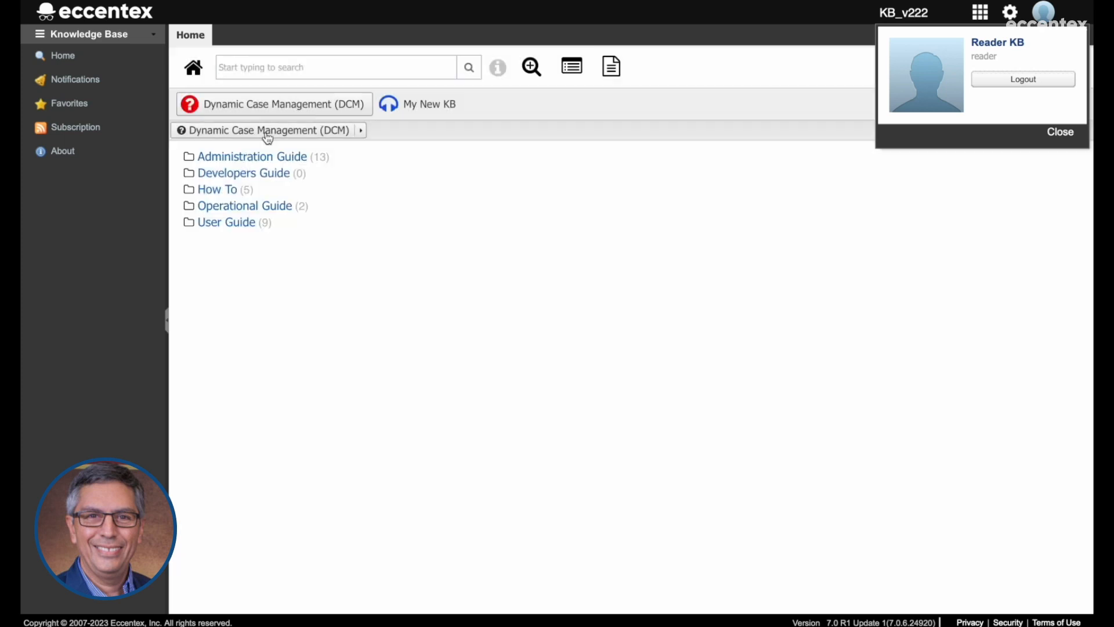
left_click(272, 206)
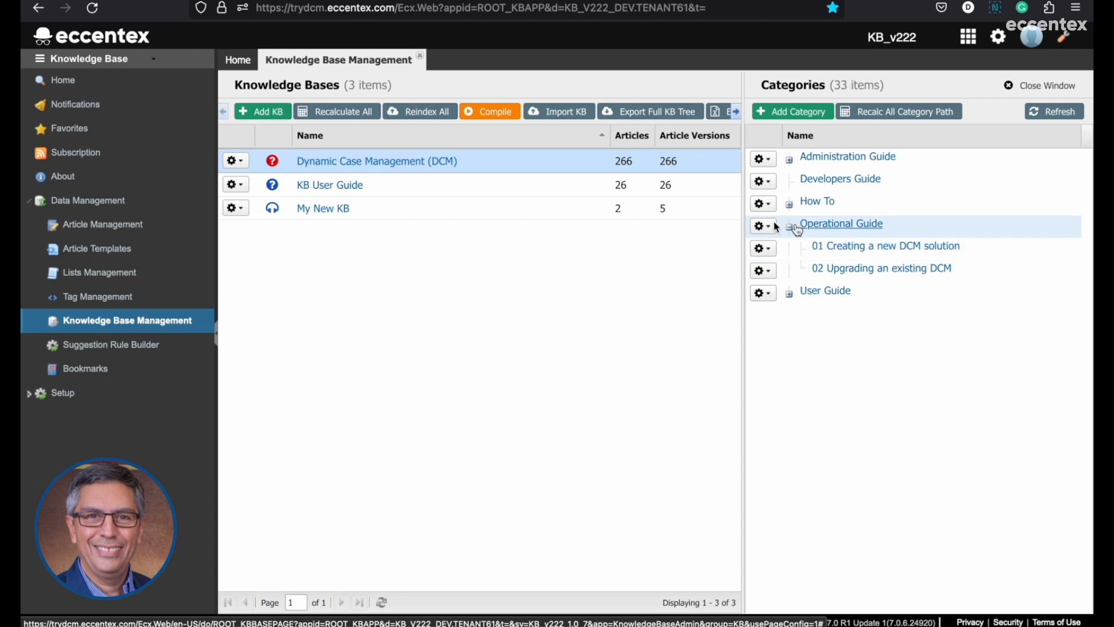
Add a category named Category A under -Root- in My New KB and reload that knowledge base in the reader session.
left_click(390, 211)
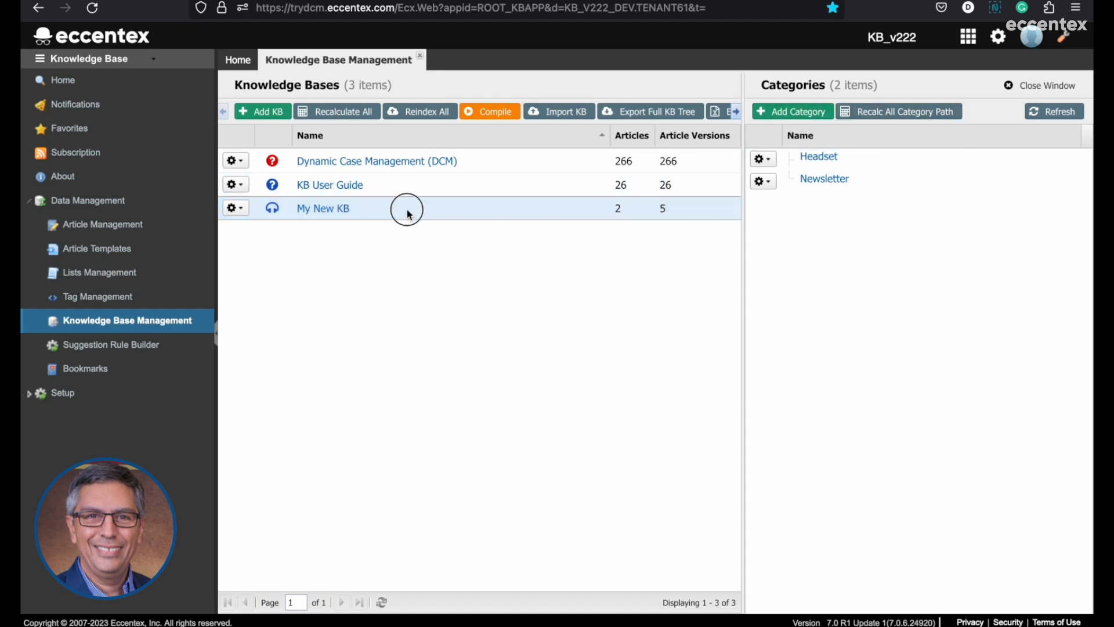
left_click(804, 112)
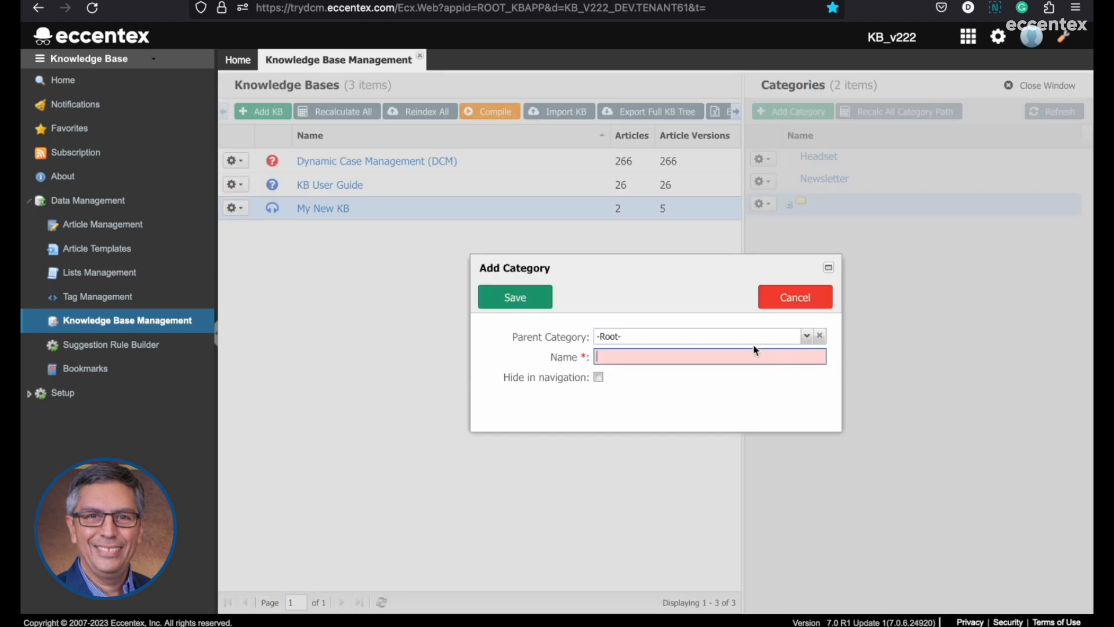
left_click(806, 336)
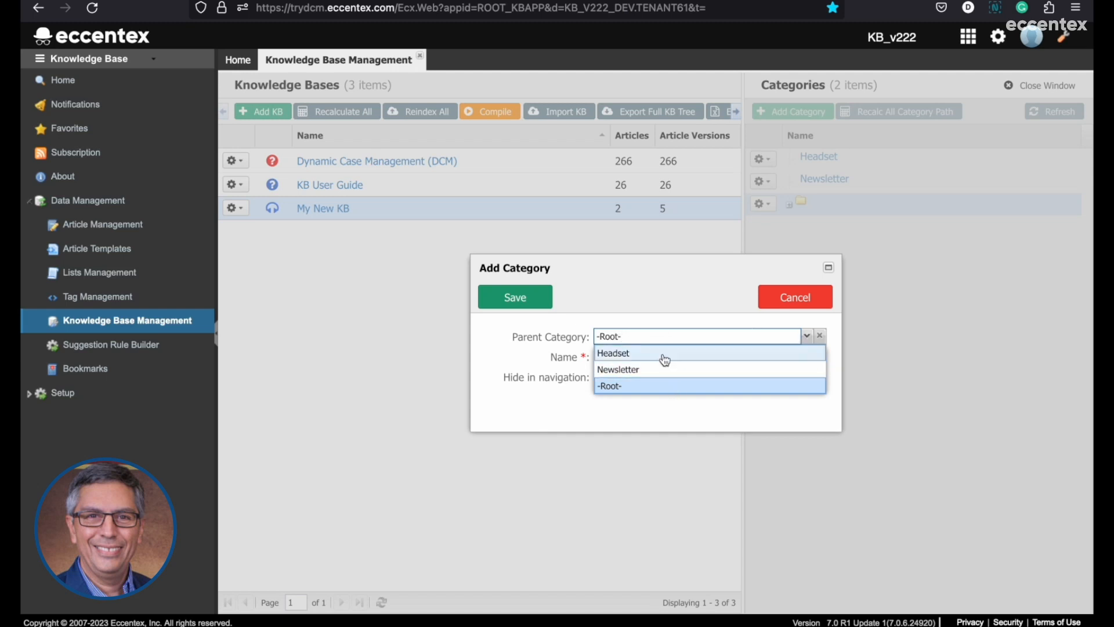
left_click(639, 387)
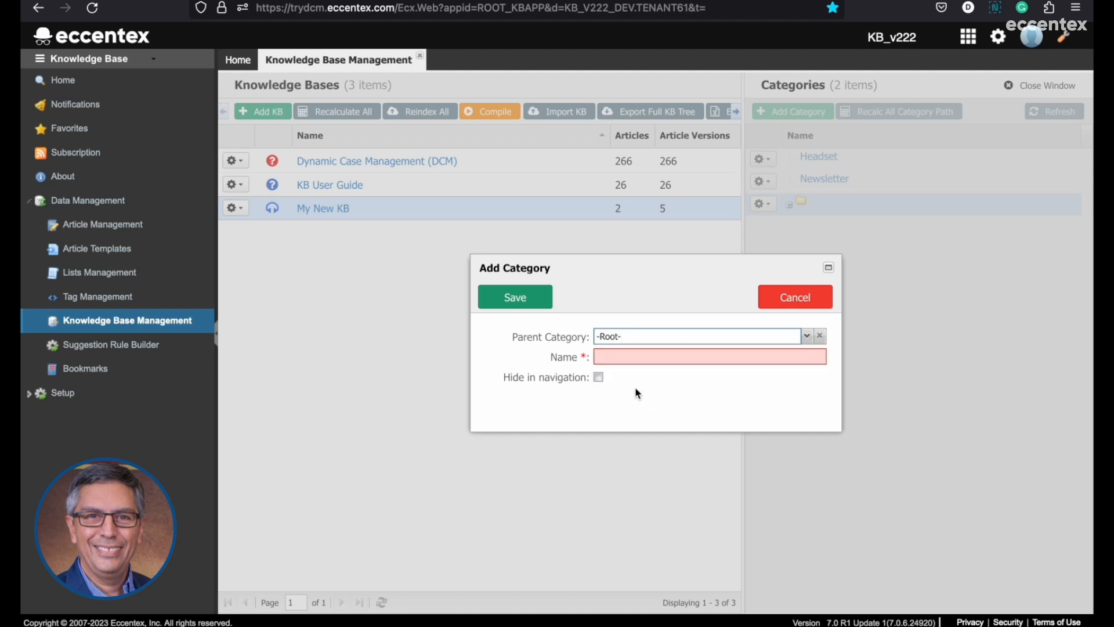
left_click(664, 355)
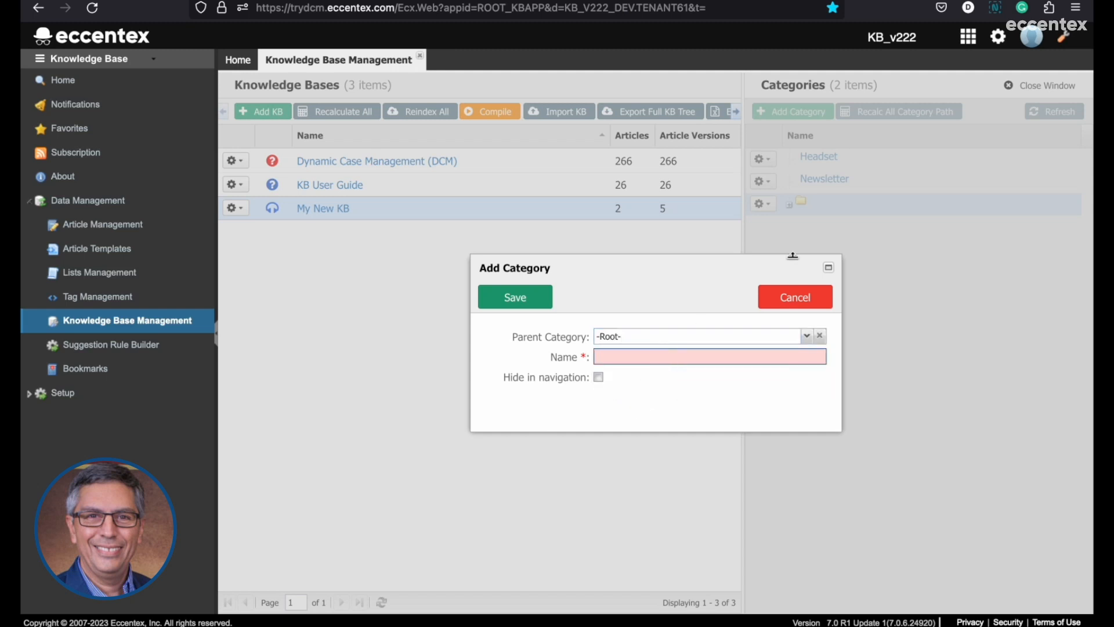
type("Category A")
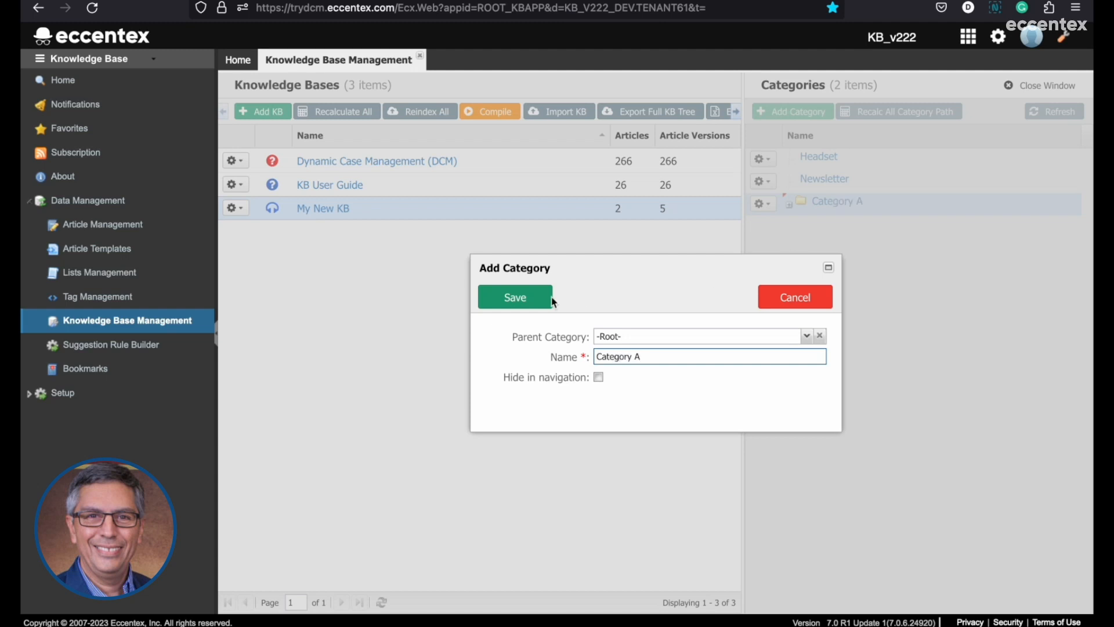
left_click(522, 297)
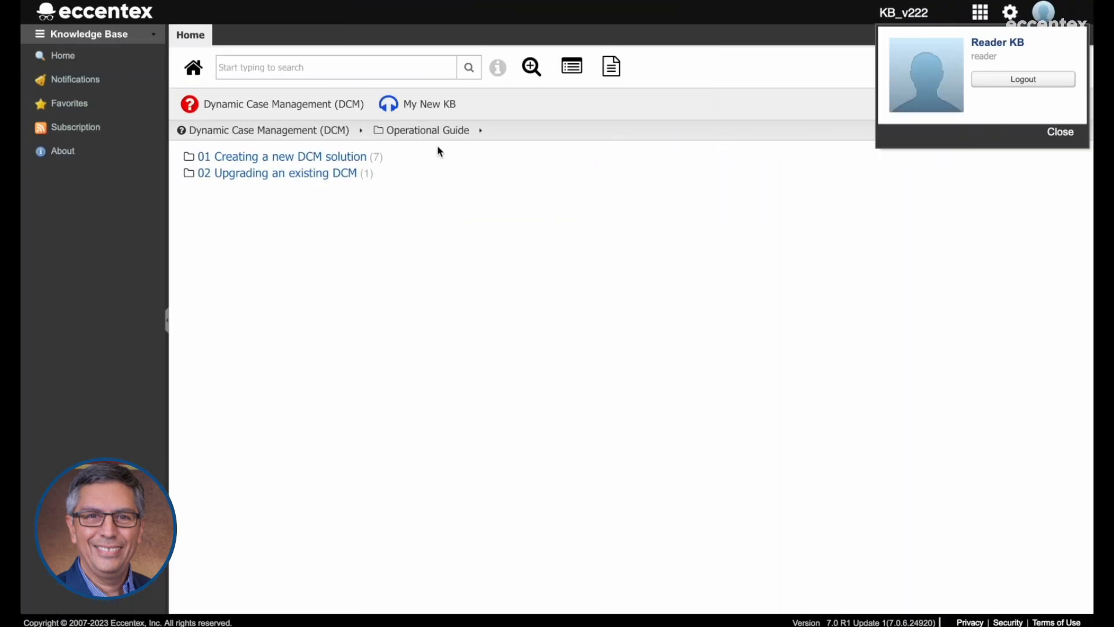
left_click(422, 112)
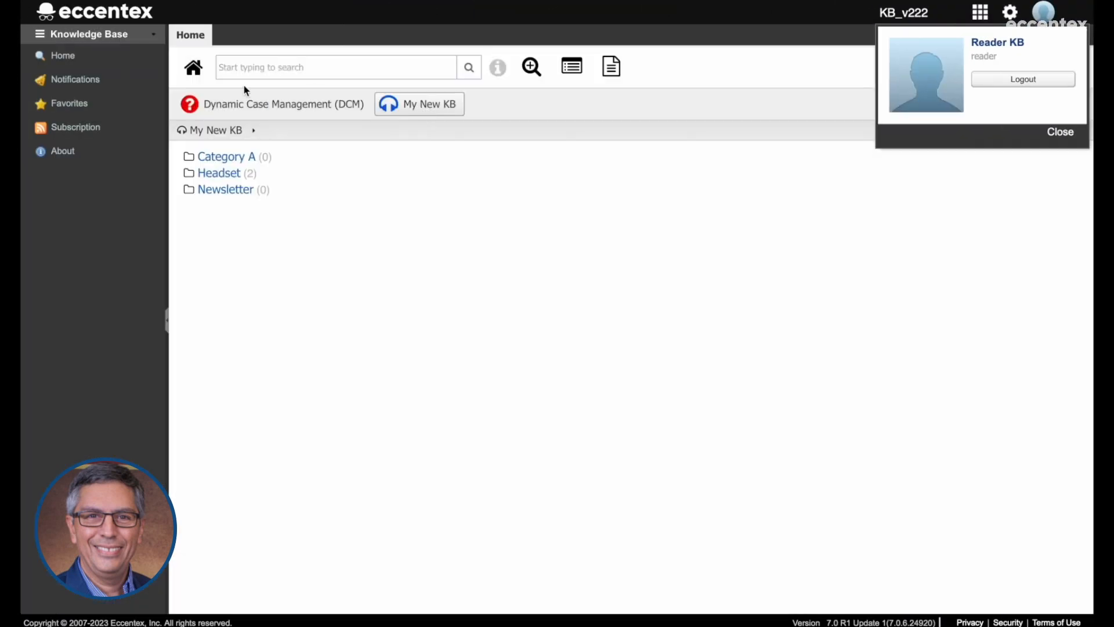
left_click(435, 108)
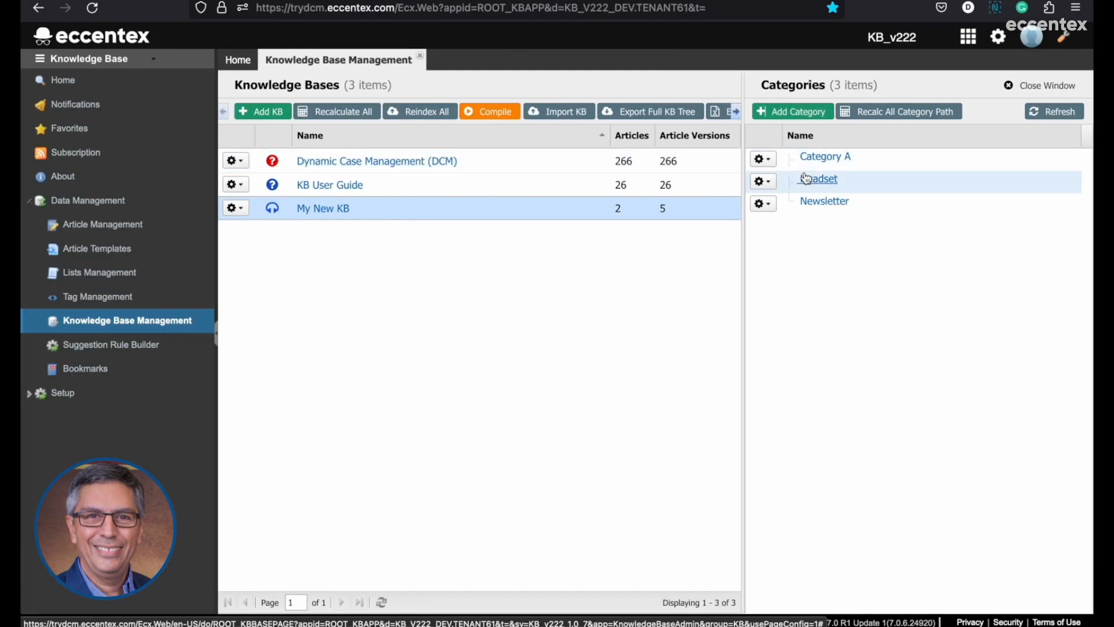
In the instructor session, add a category named SubCategory A-1 to My New KB with Category A as its parent.
left_click(812, 118)
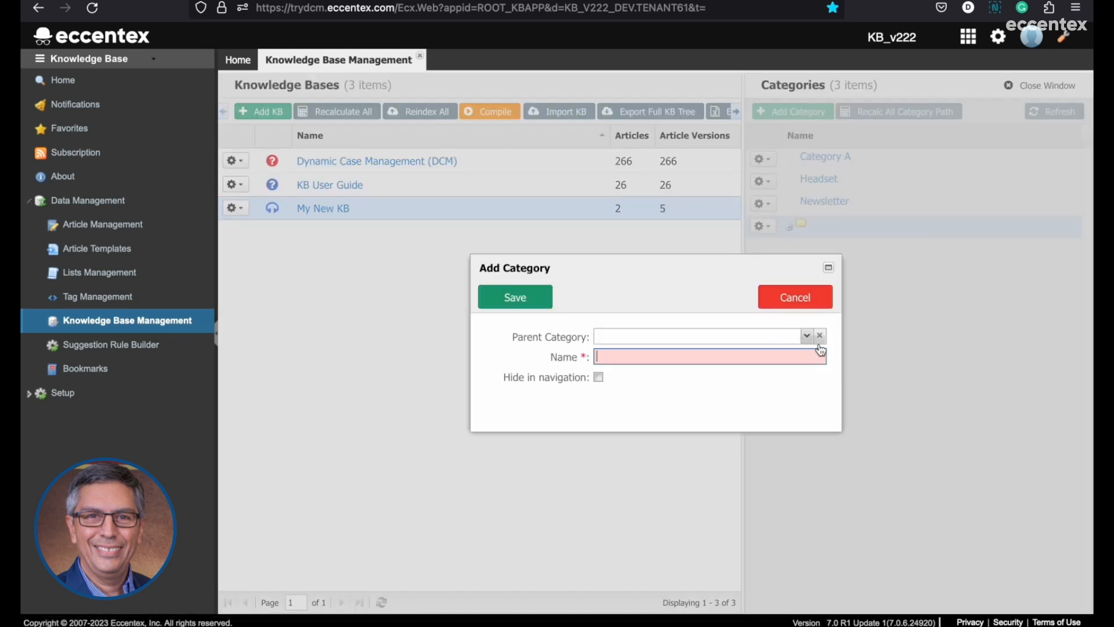
type("s")
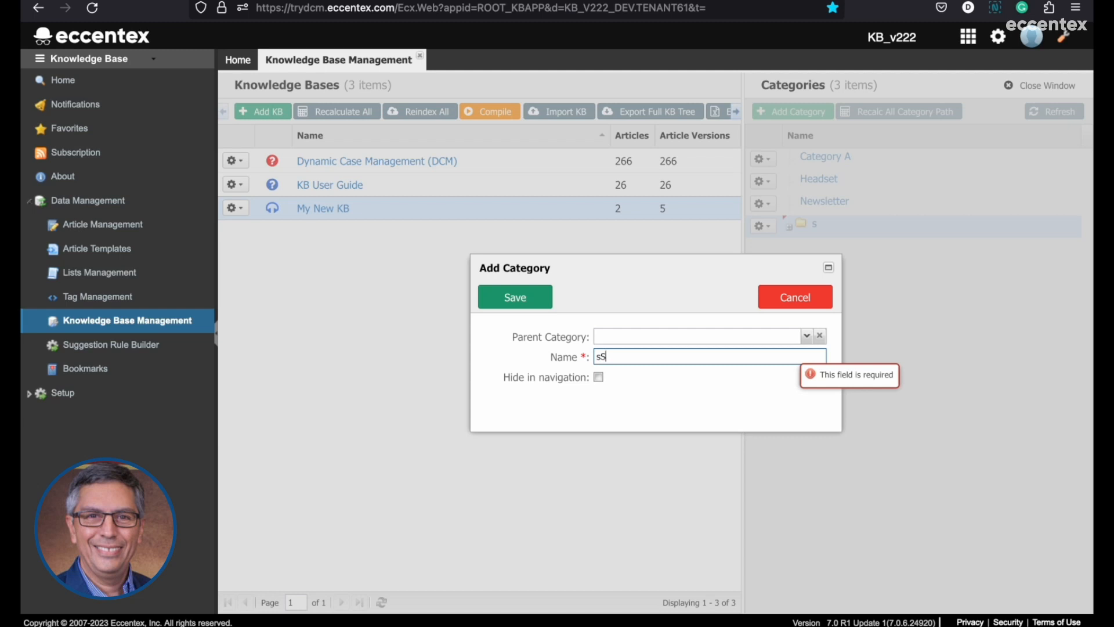
key("BackSpace")
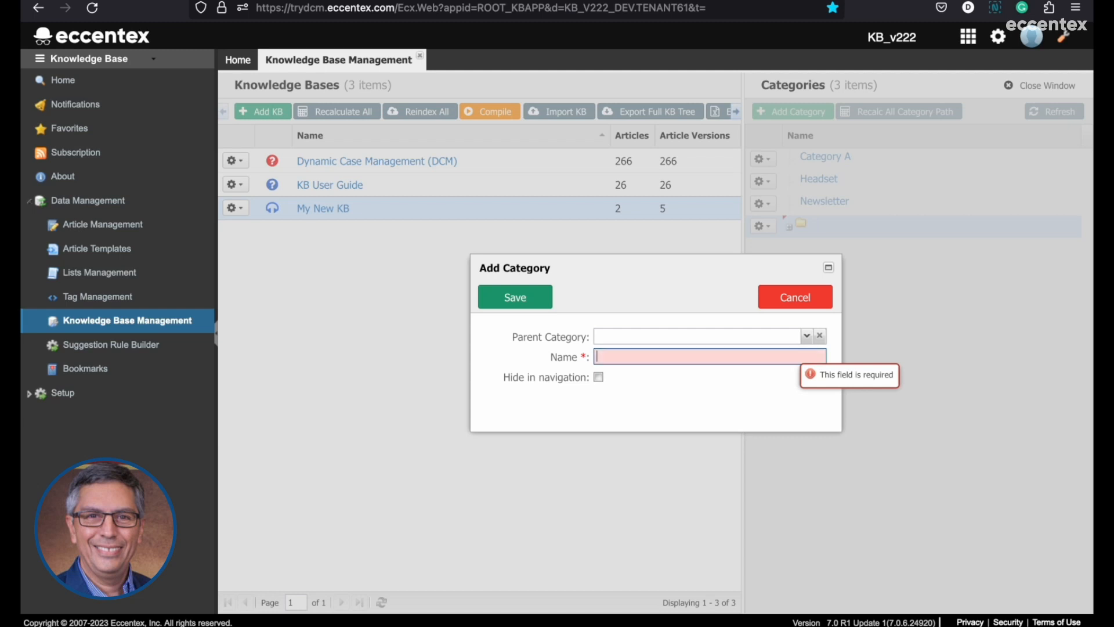
type("SubCategory A-1")
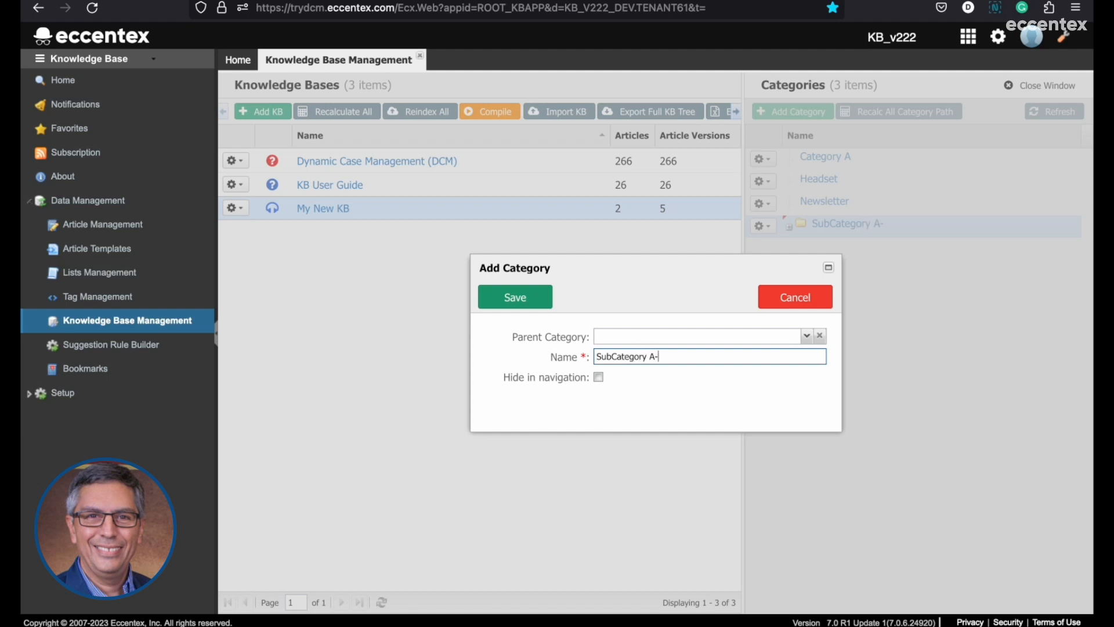
left_click(808, 337)
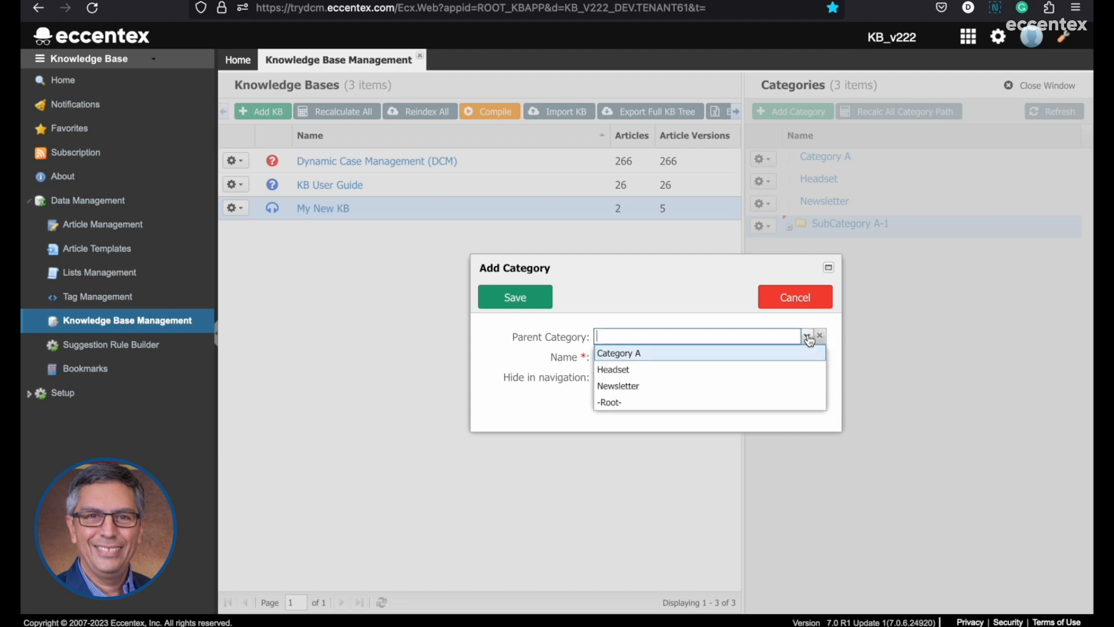
left_click(634, 354)
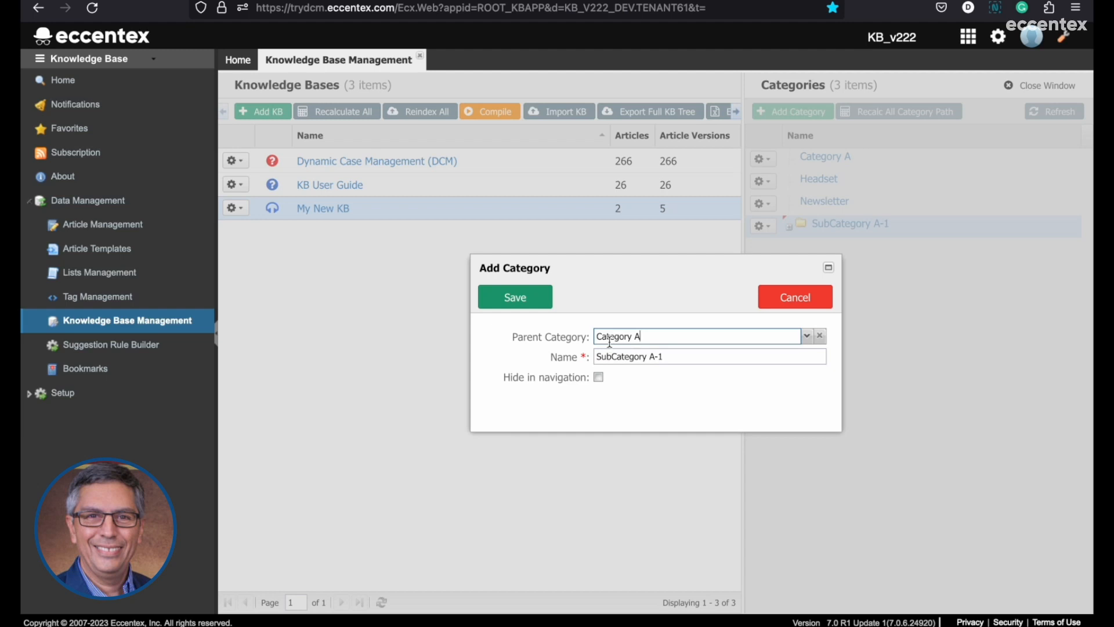
left_click(807, 337)
left_click(643, 360)
left_click(539, 300)
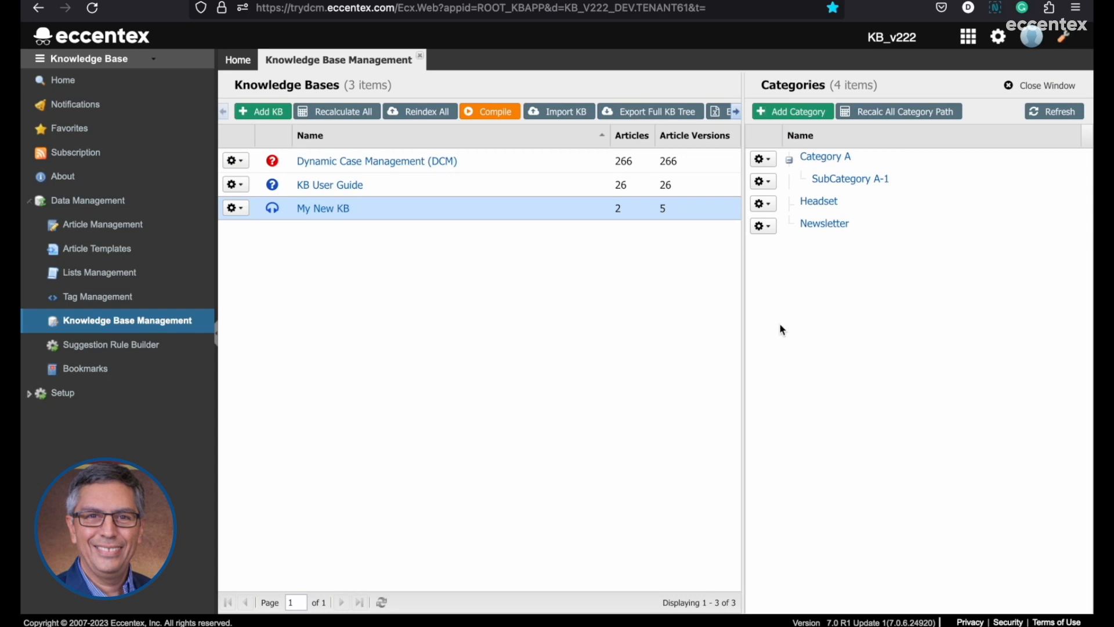
In the reader session, reload My New KB, browse through Category A into SubCategory A-1, and return to the top-level categories.
left_click(445, 183)
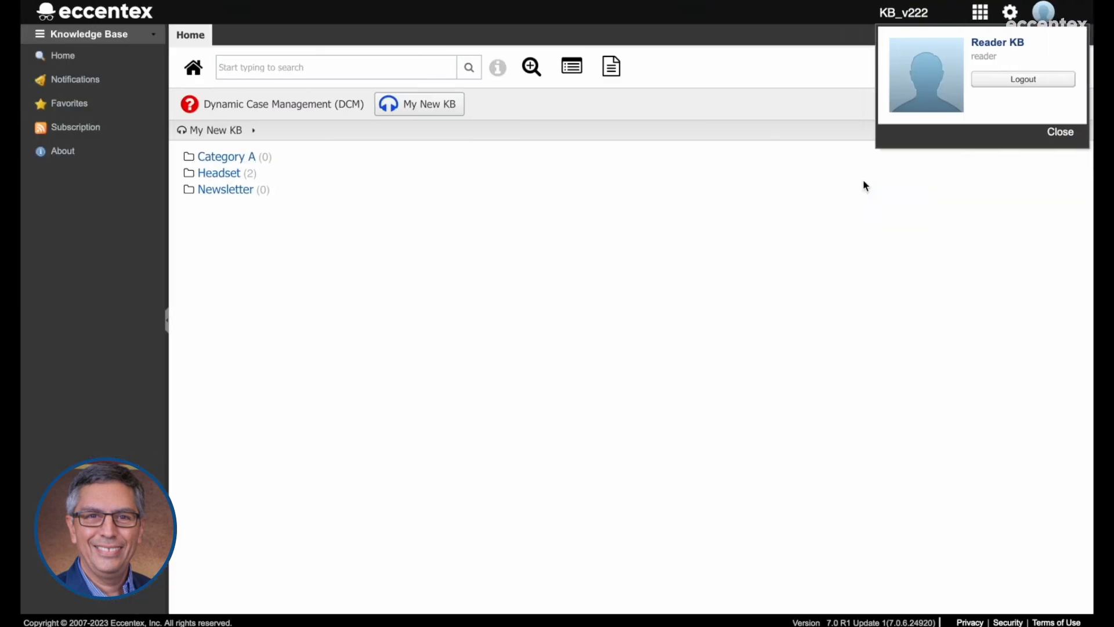
left_click(423, 111)
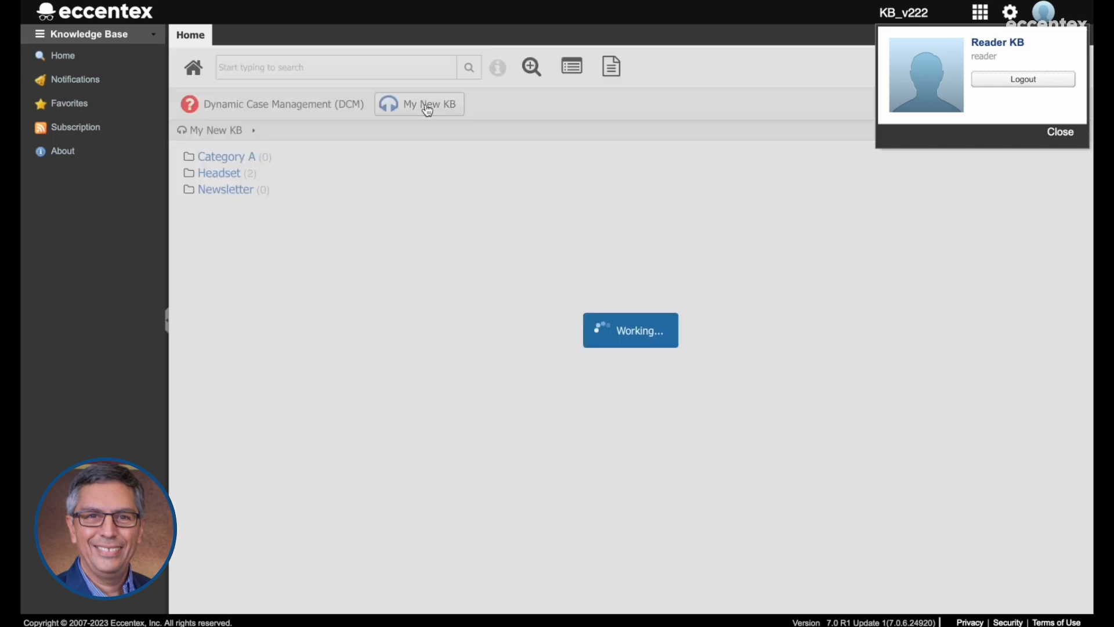
left_click(227, 163)
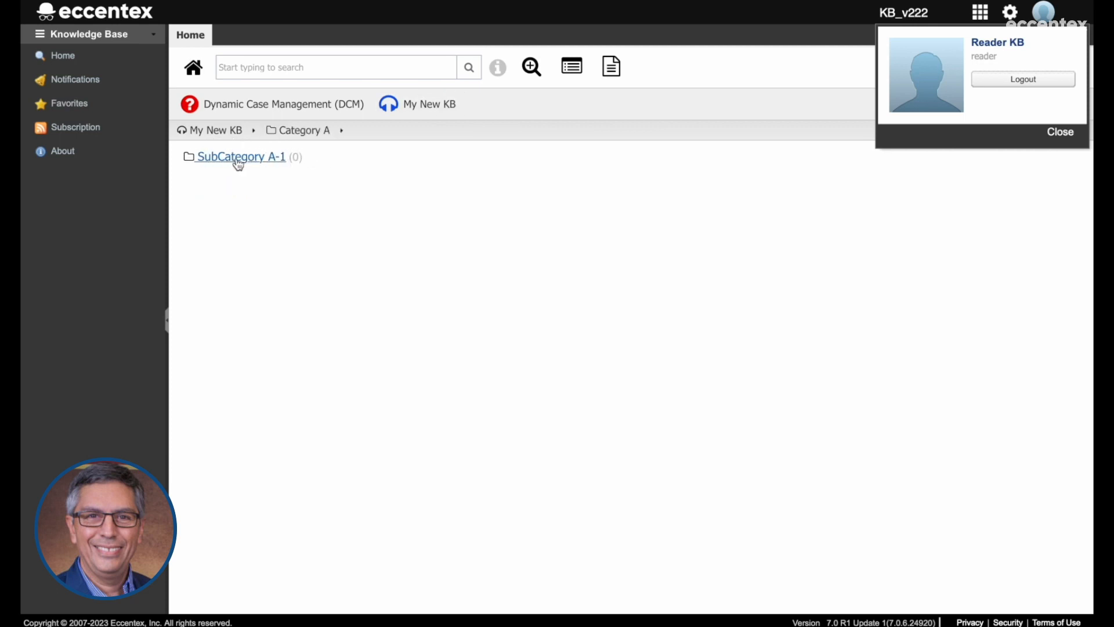
left_click(237, 164)
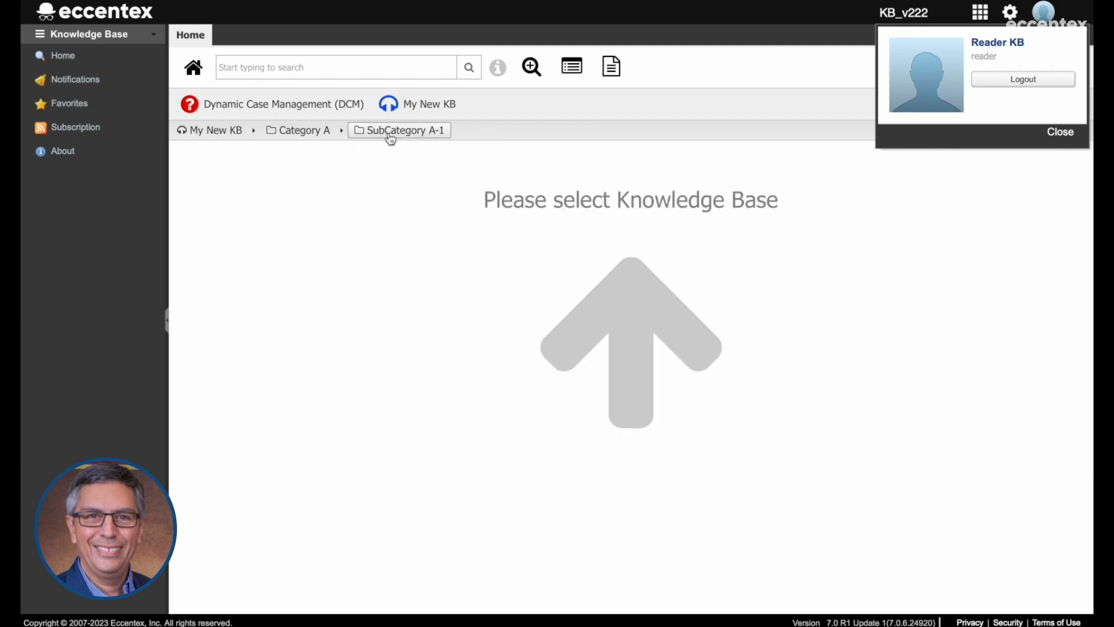
left_click(305, 134)
left_click(244, 139)
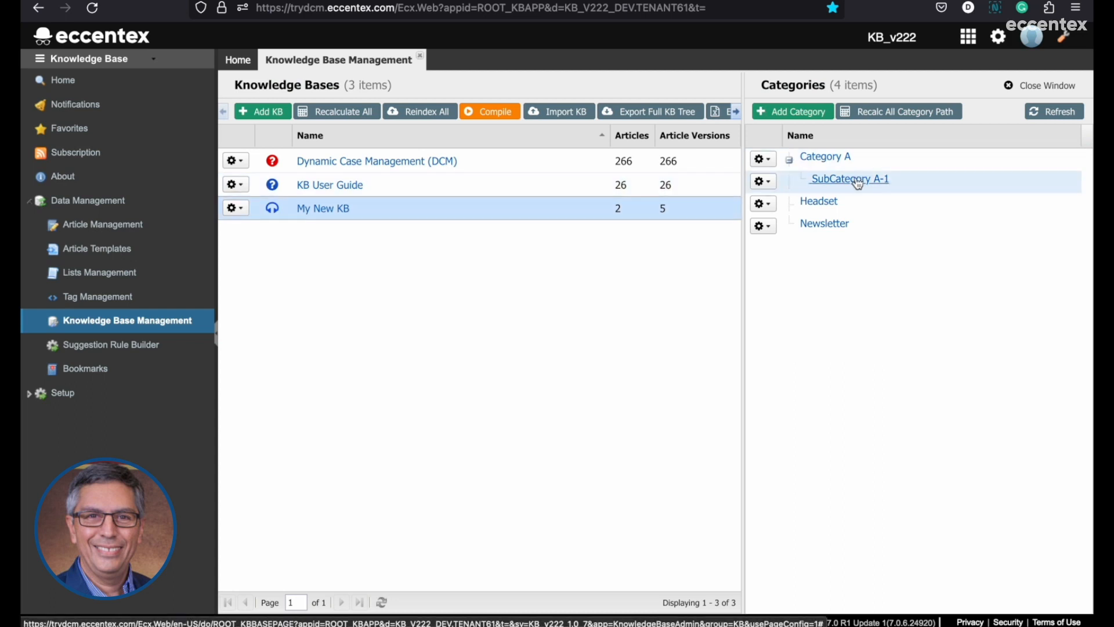
Rename SubCategory A-1 to SubCategory New in the instructor session, then reload My New KB and open Category A in the reader session.
left_click(774, 184)
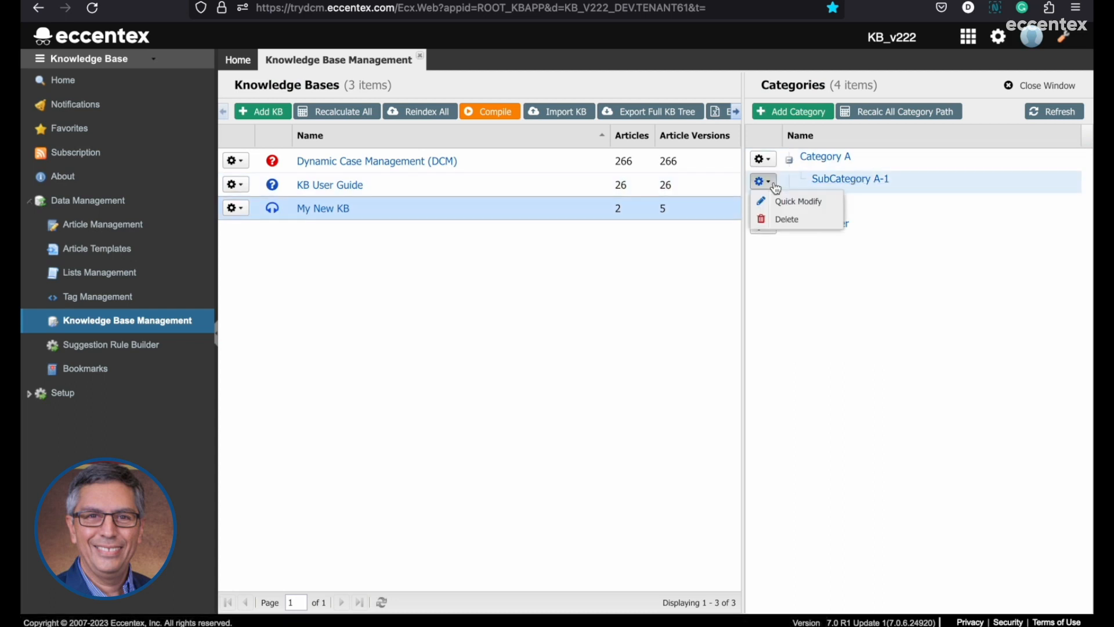
left_click(801, 202)
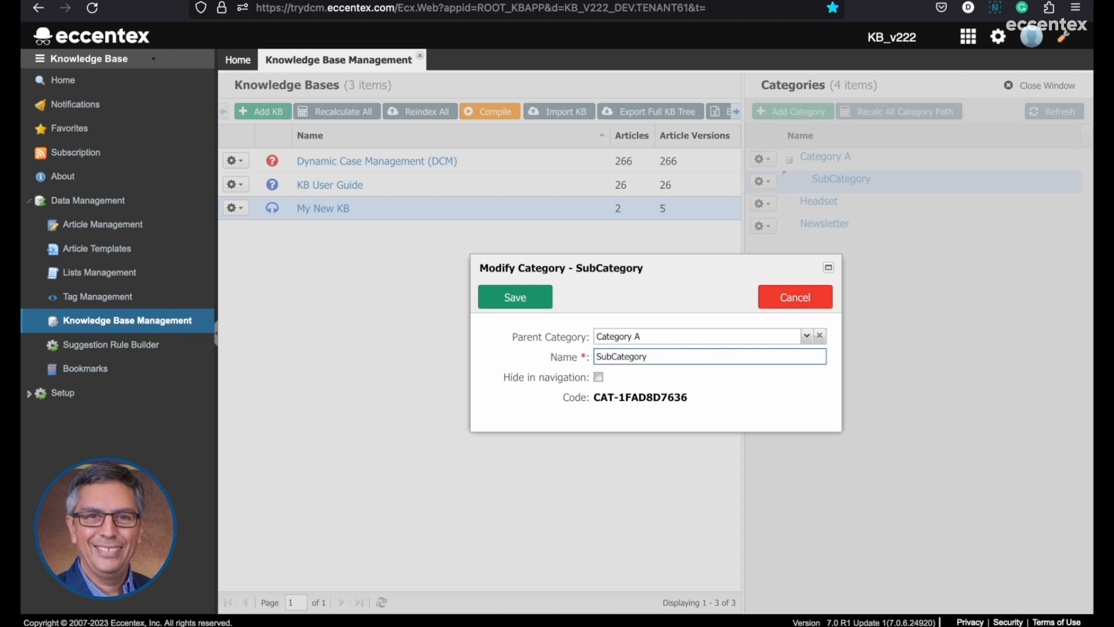
type("New")
left_click(532, 303)
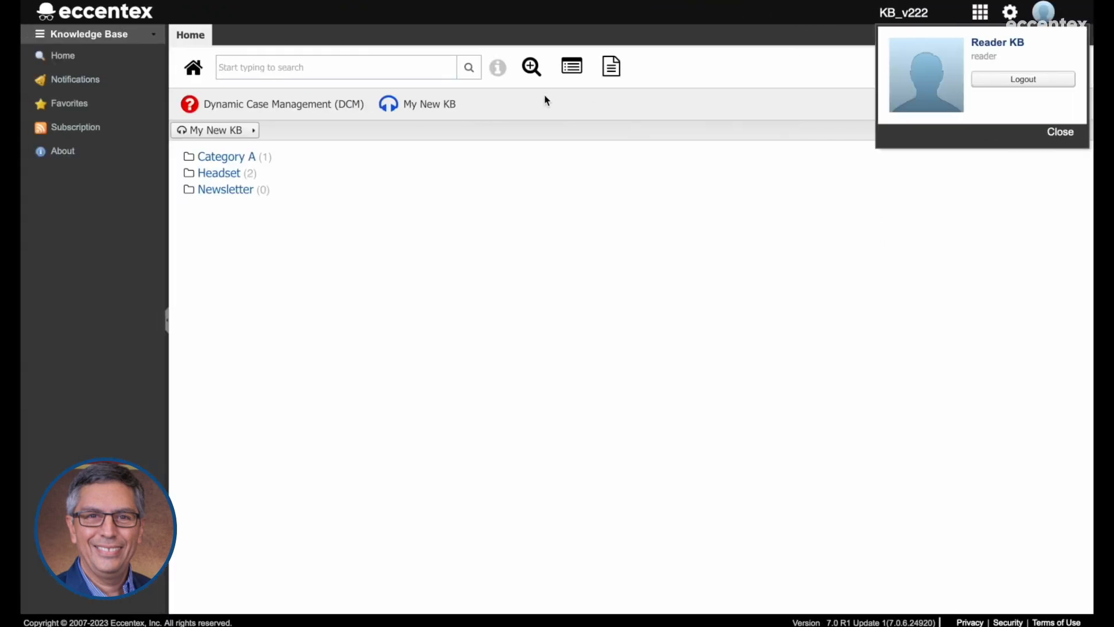
left_click(426, 108)
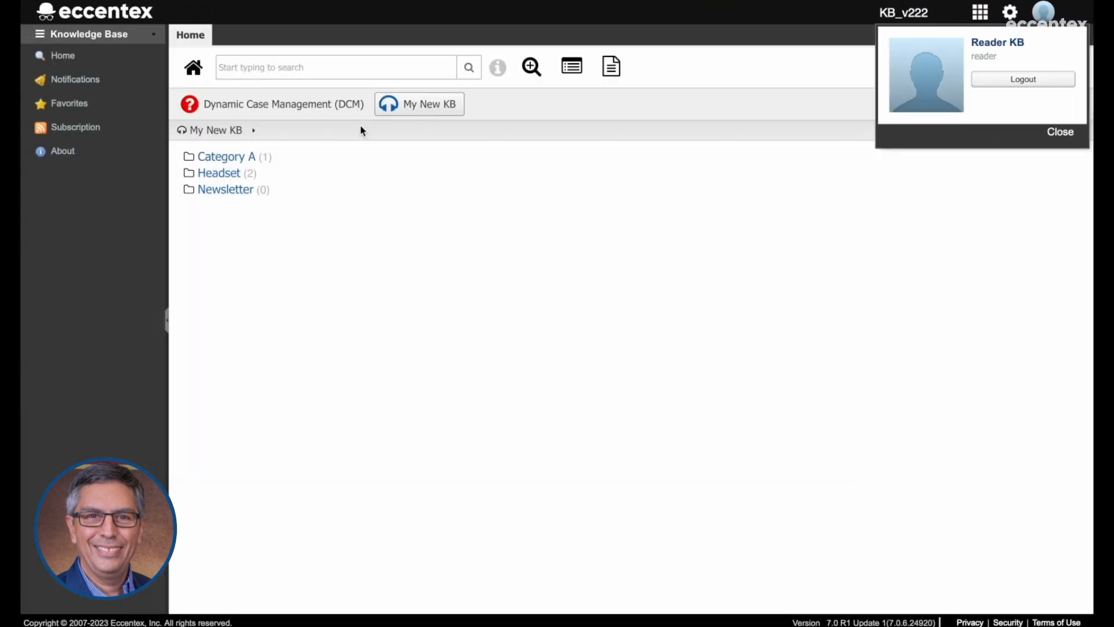
left_click(232, 159)
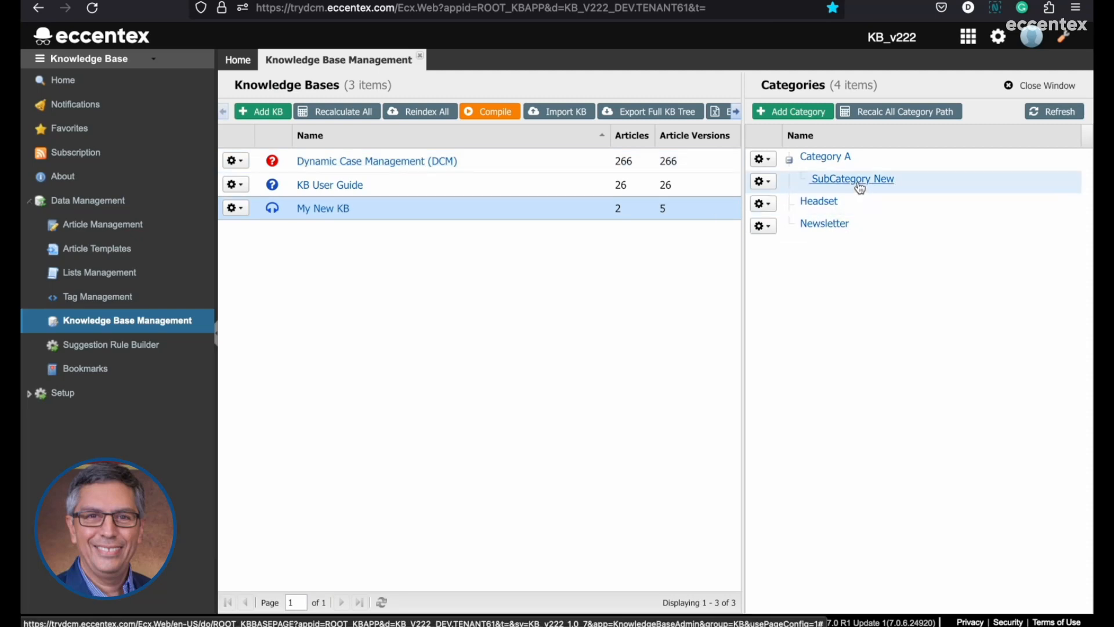
In the instructor session, change the parent category of Category A to Newsletter and save the category.
left_click(775, 166)
left_click(831, 184)
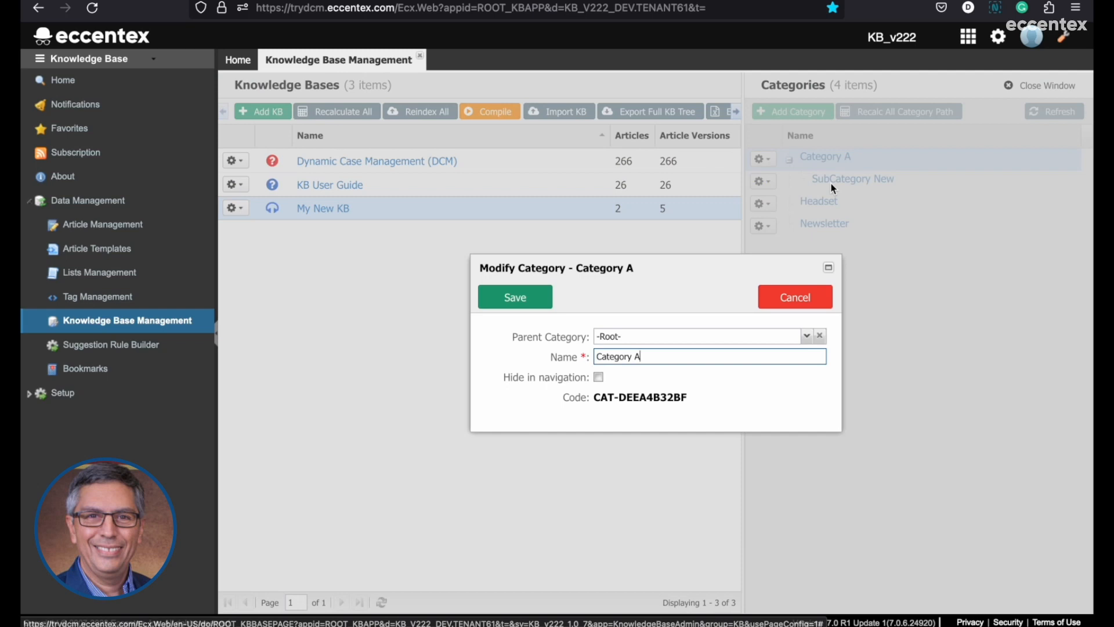
left_click(807, 336)
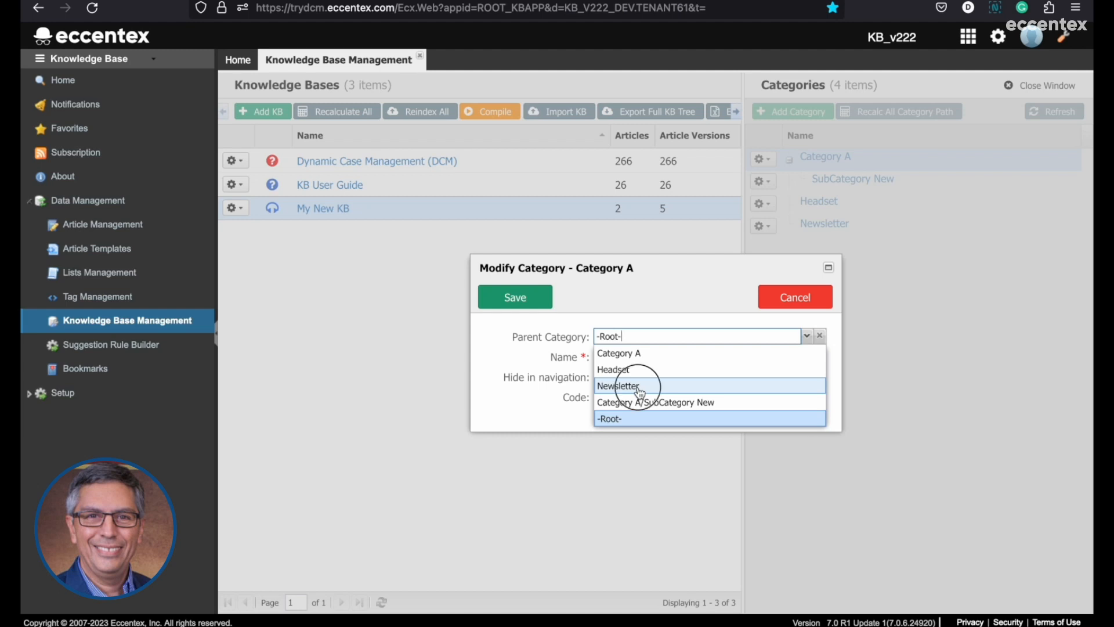
left_click(639, 390)
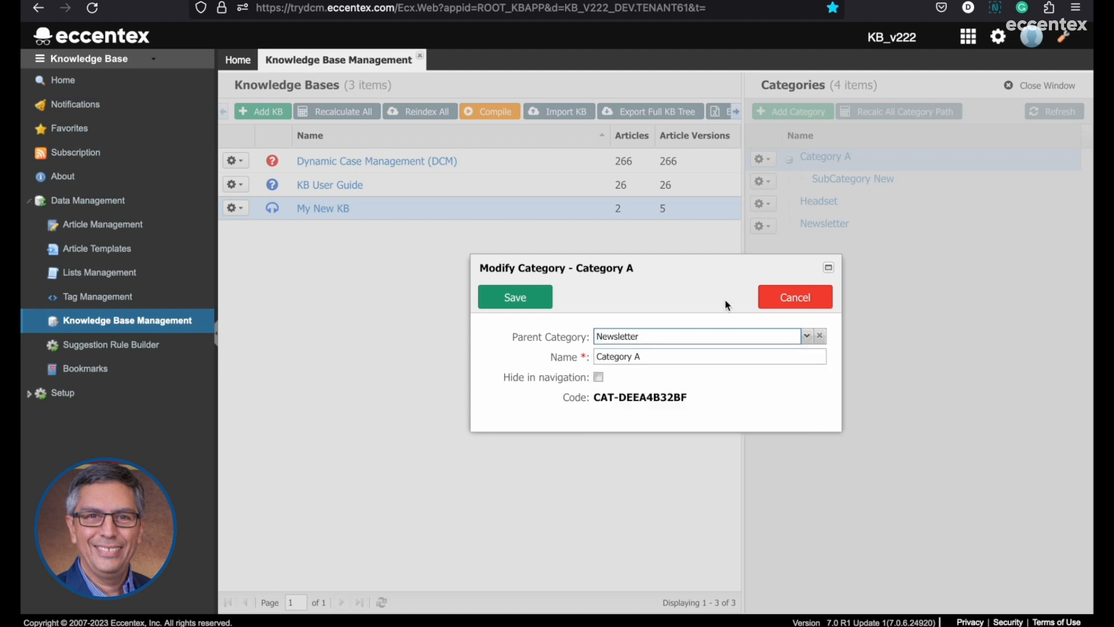
left_click(806, 336)
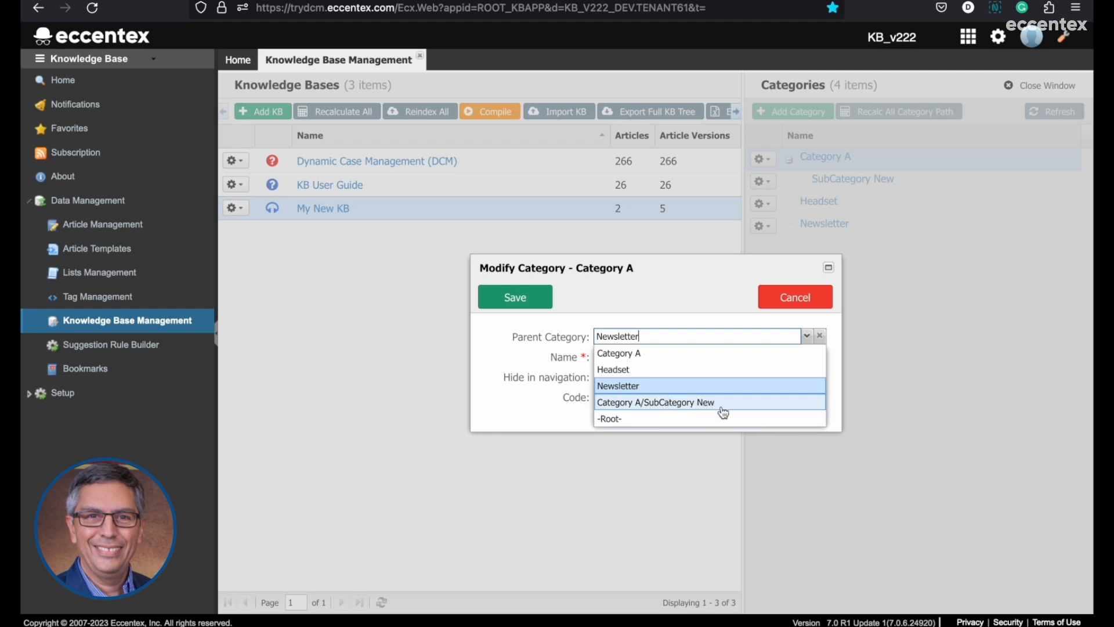
left_click(639, 393)
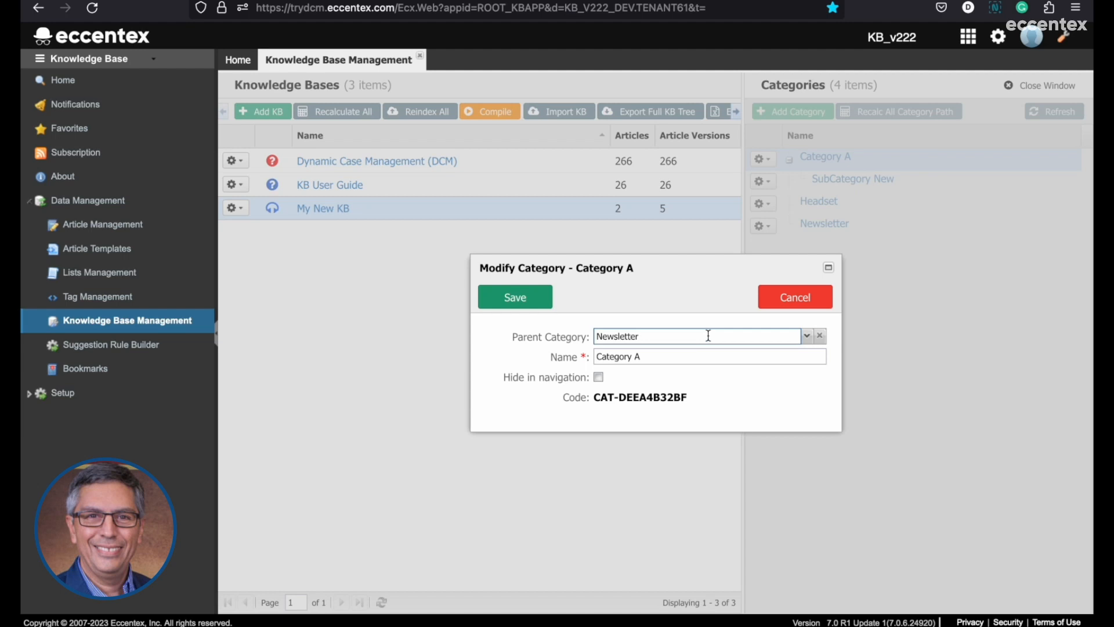
left_click(510, 303)
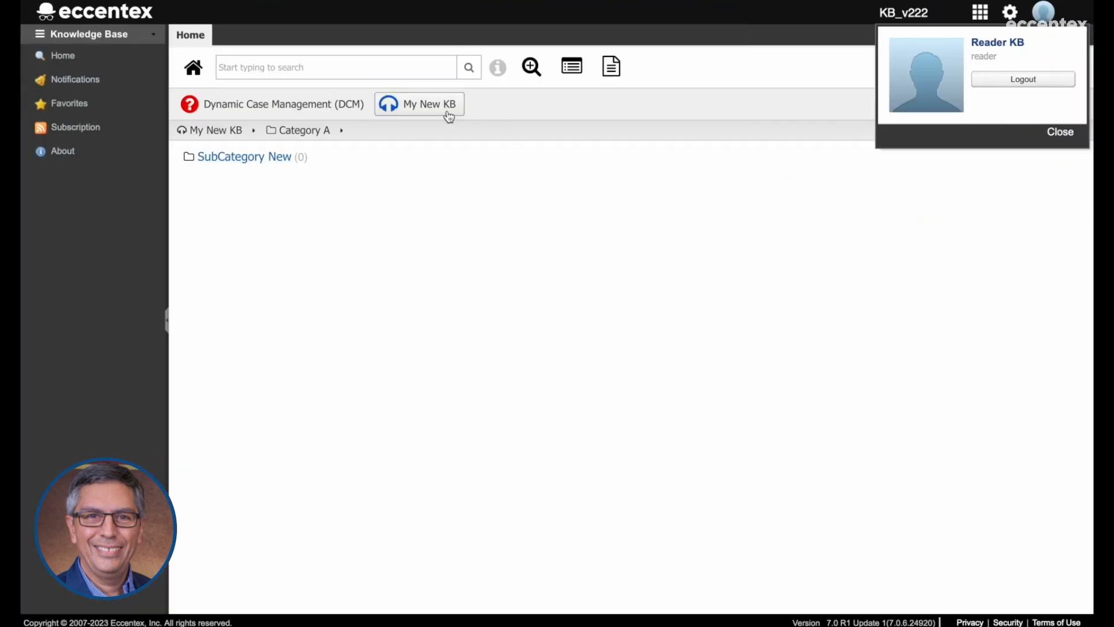
In the reader session, reload My New KB, browse through Newsletter and Category A into SubCategory New, and return to the top-level categories.
left_click(446, 113)
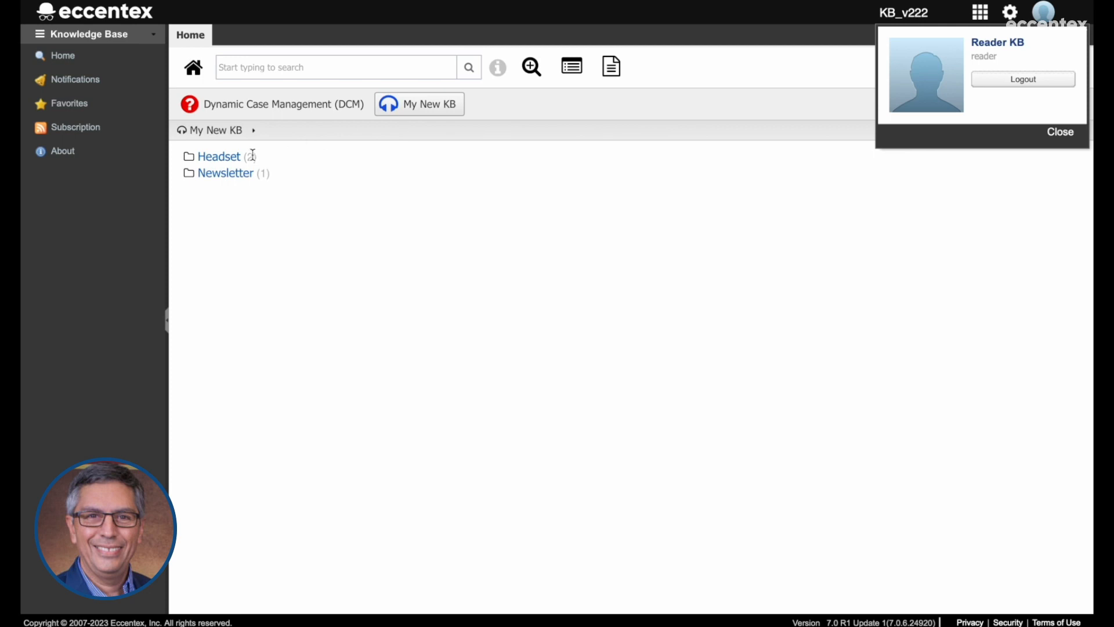
left_click(220, 177)
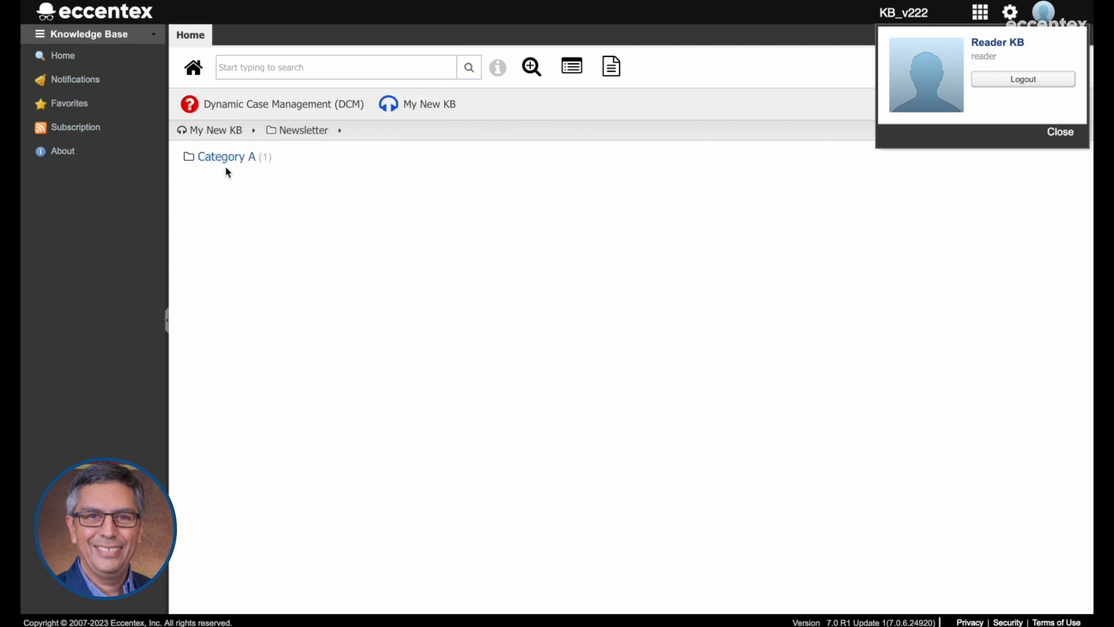
left_click(232, 156)
left_click(264, 159)
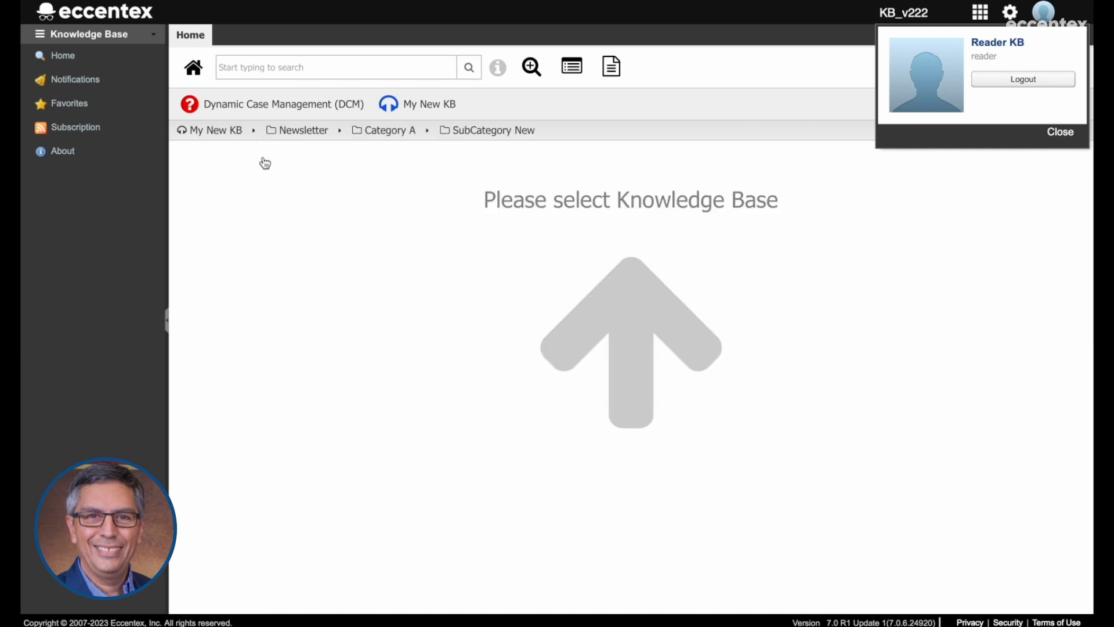
left_click(374, 132)
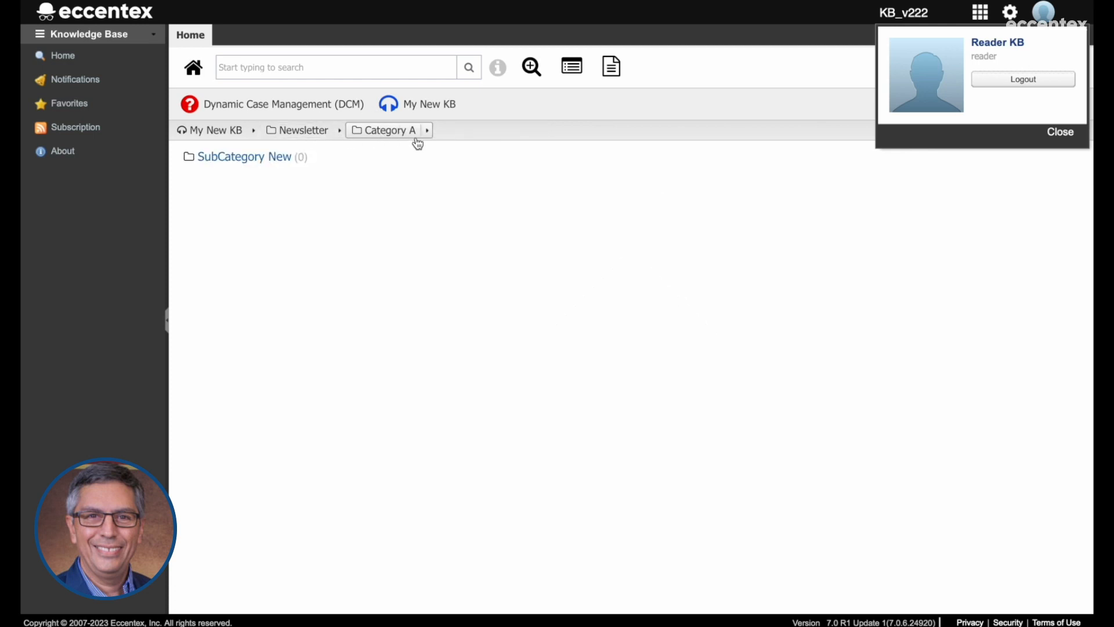
left_click(311, 139)
left_click(238, 133)
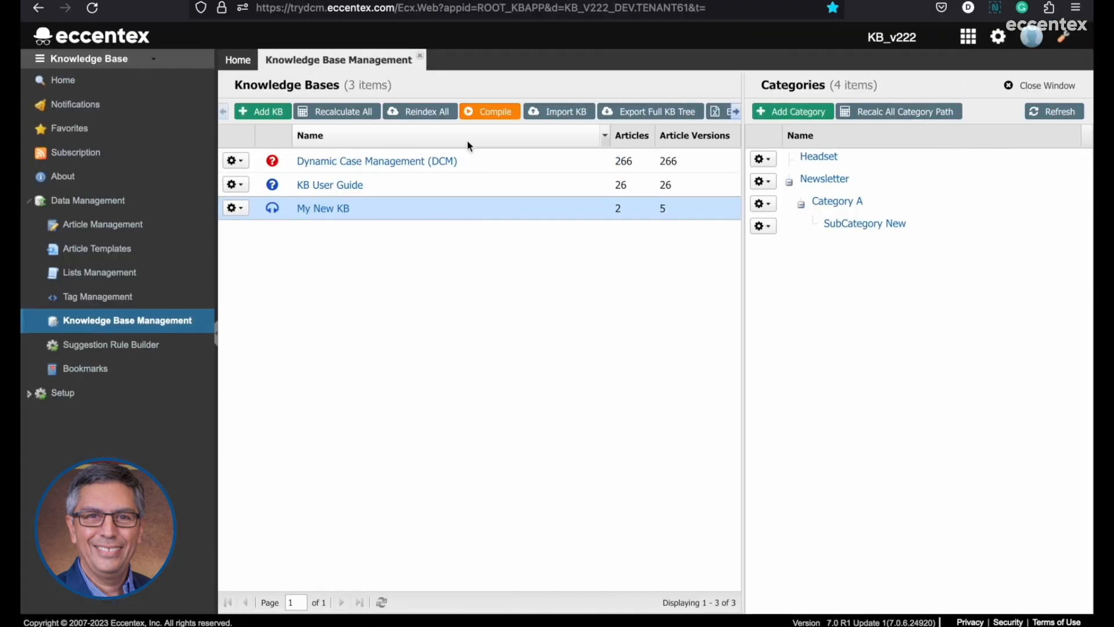
left_click(763, 227)
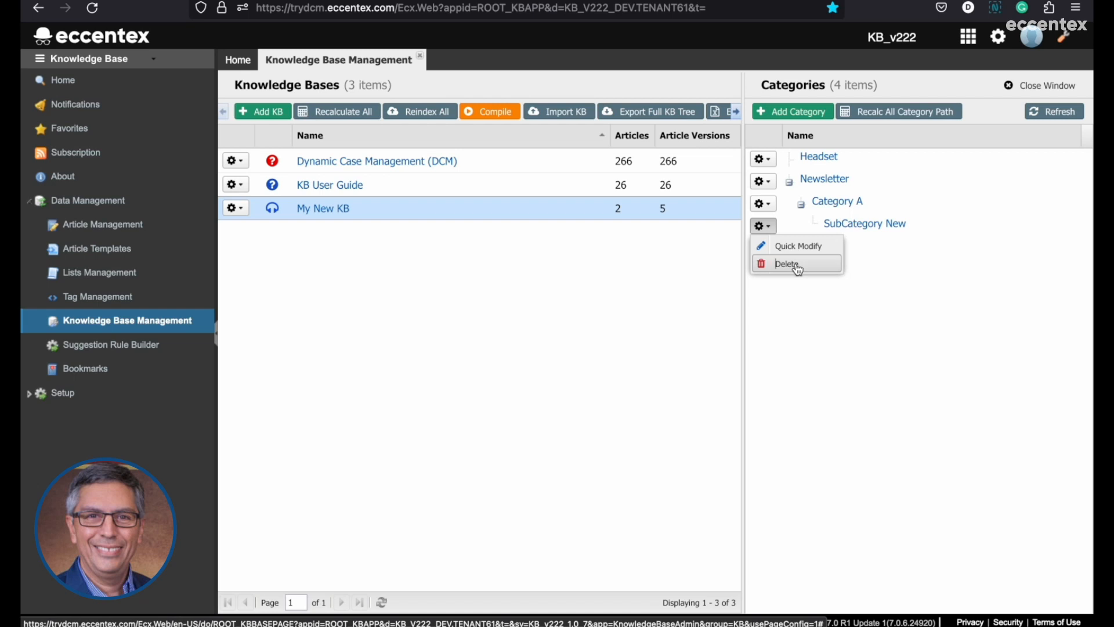
left_click(893, 267)
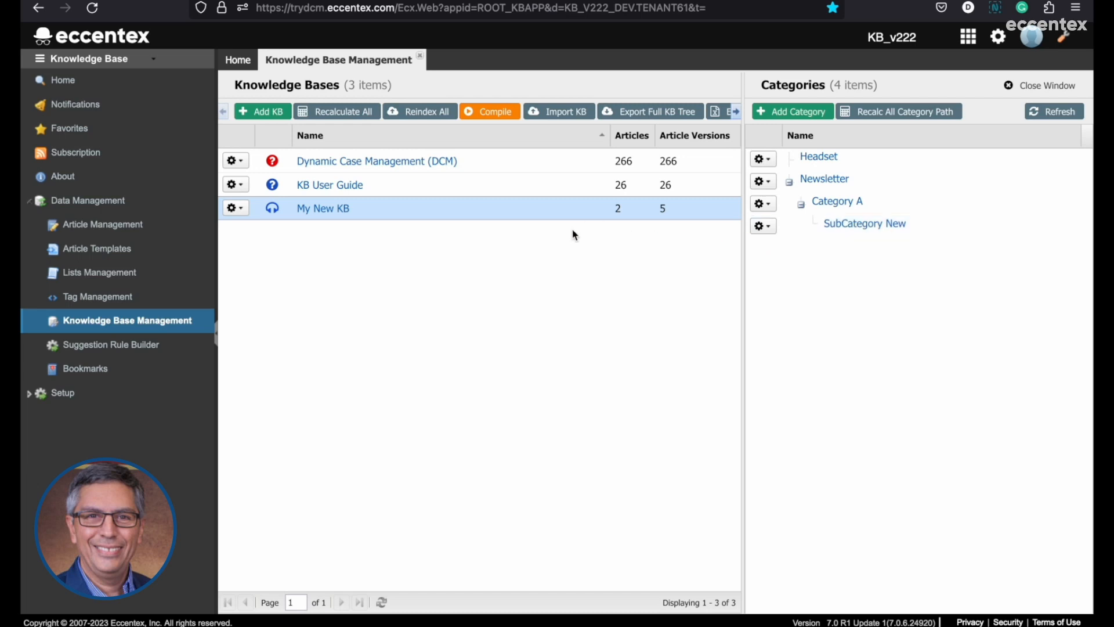
In the instructor session, open Article Management and filter the articles by the knowledge base My New KB.
left_click(117, 230)
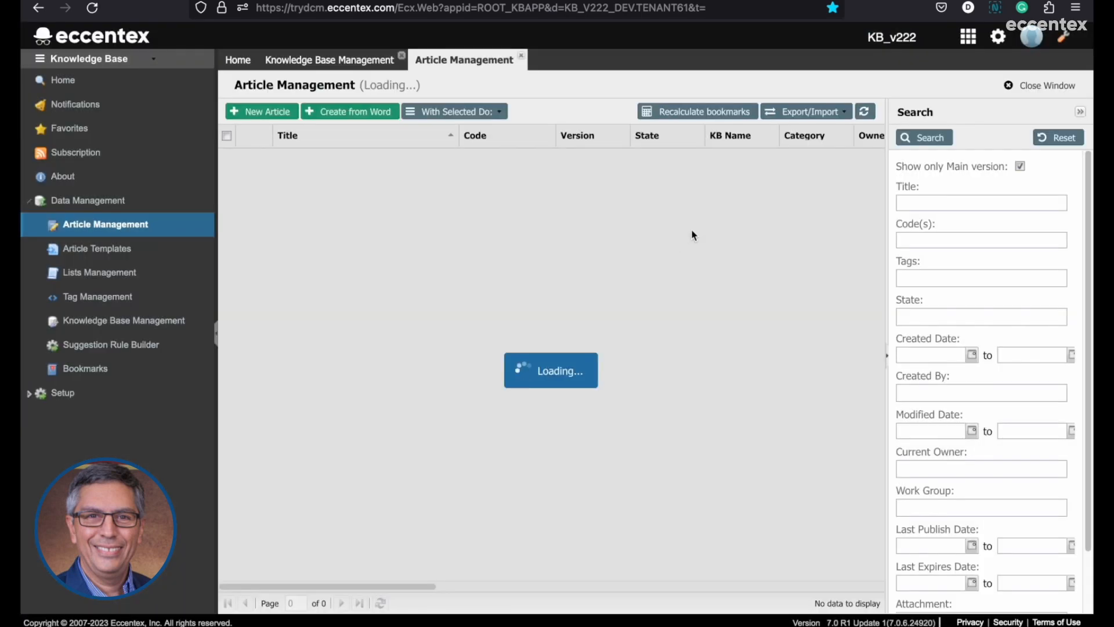
scroll(1002, 455, "down", 1)
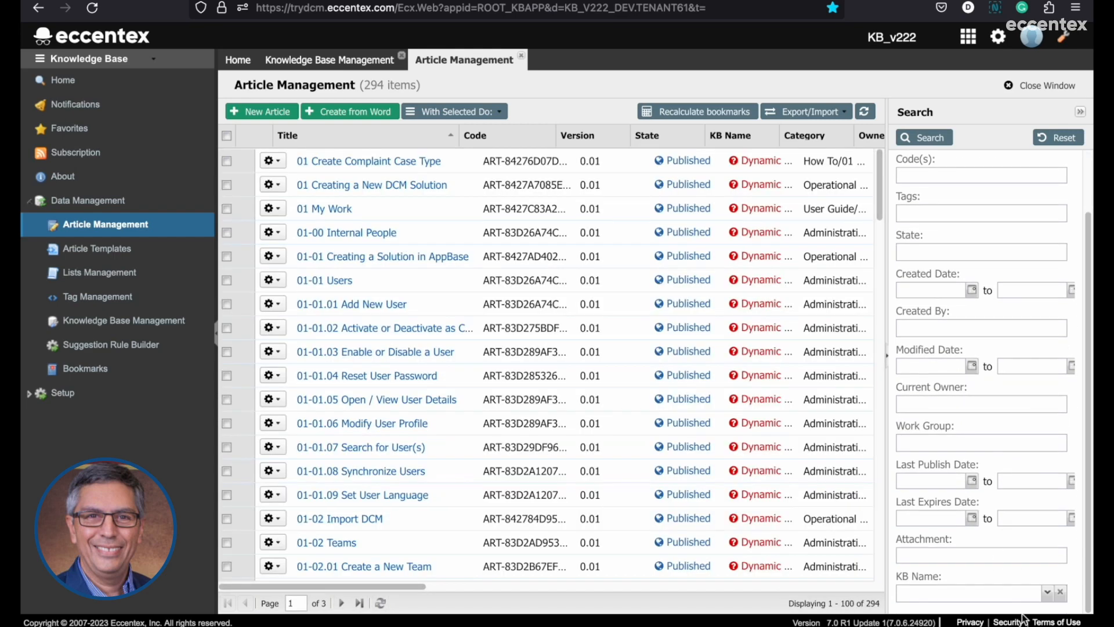
left_click(1041, 593)
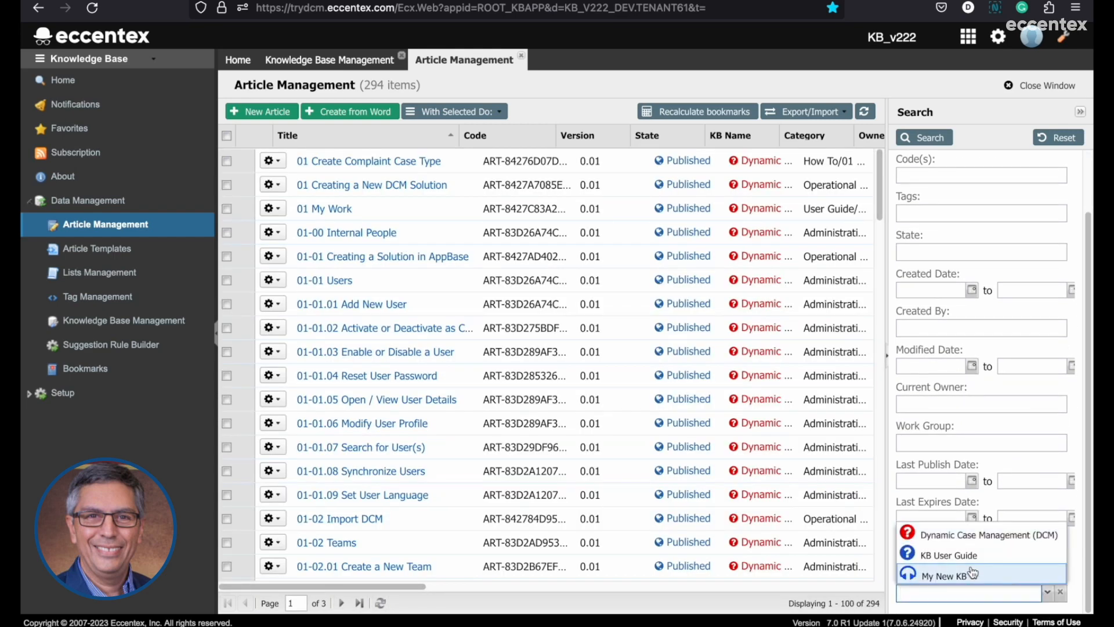
left_click(966, 576)
left_click(923, 137)
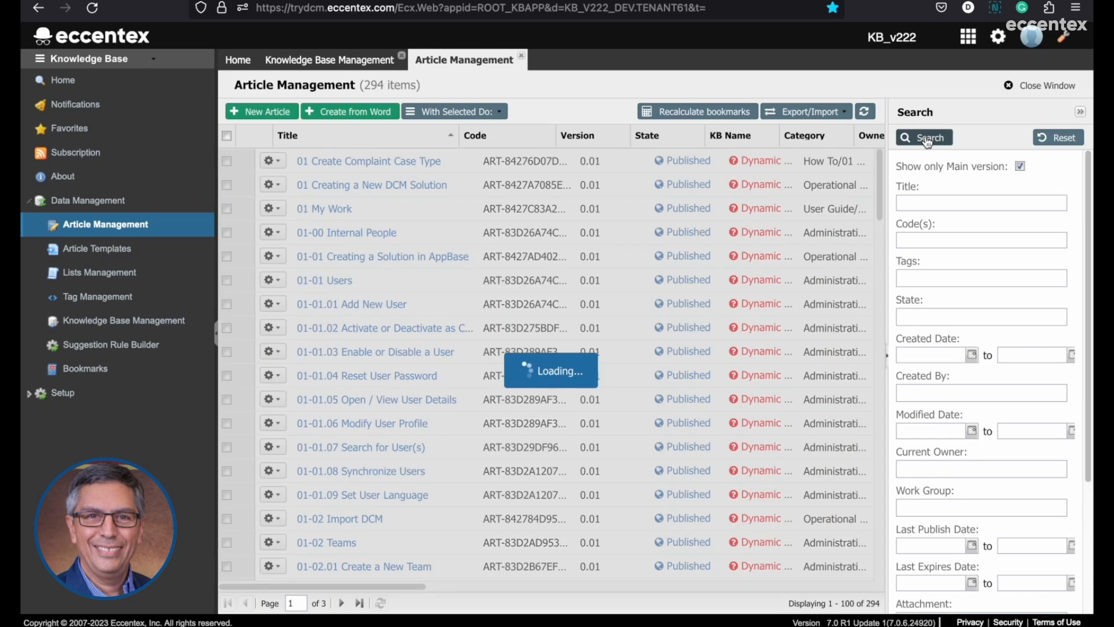
Clone the article How To Pop Up Volume and dismiss the confirmation.
left_click(278, 185)
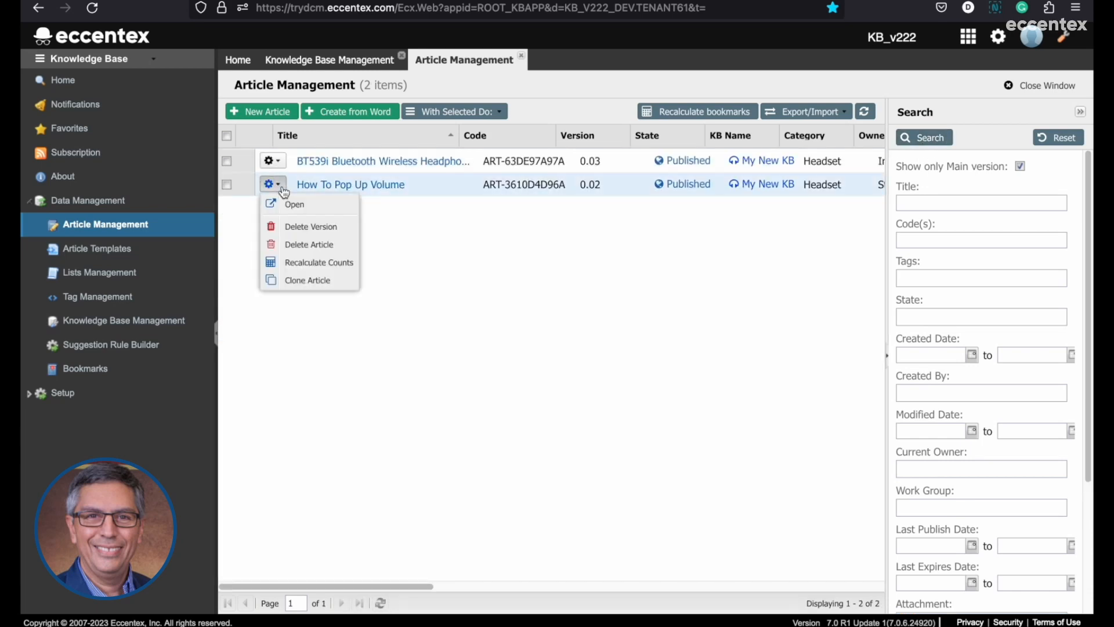
left_click(311, 280)
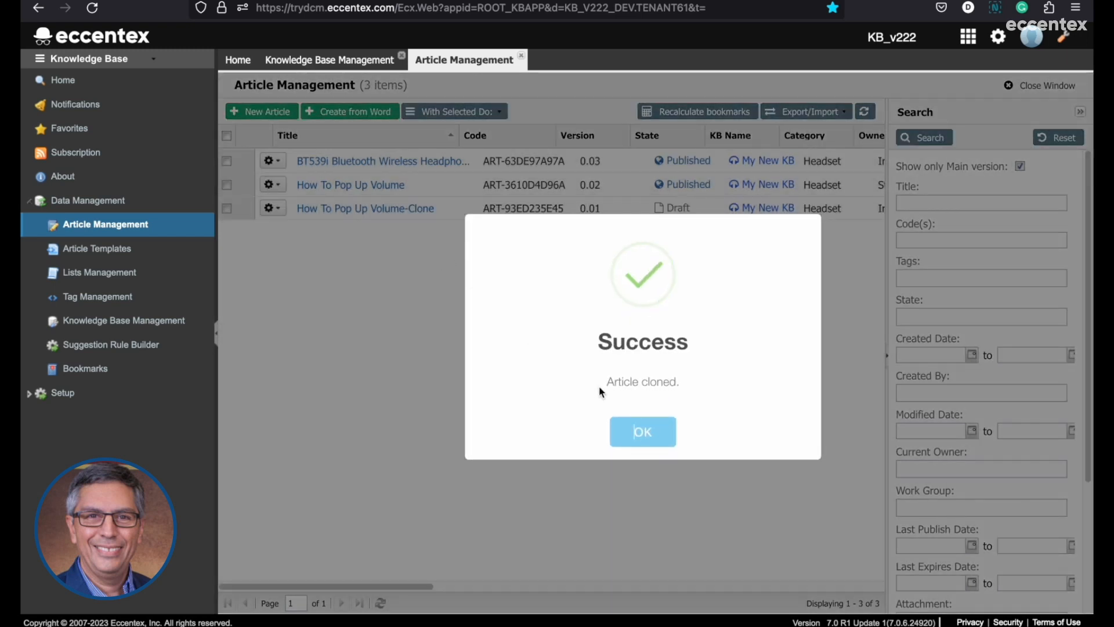
left_click(645, 434)
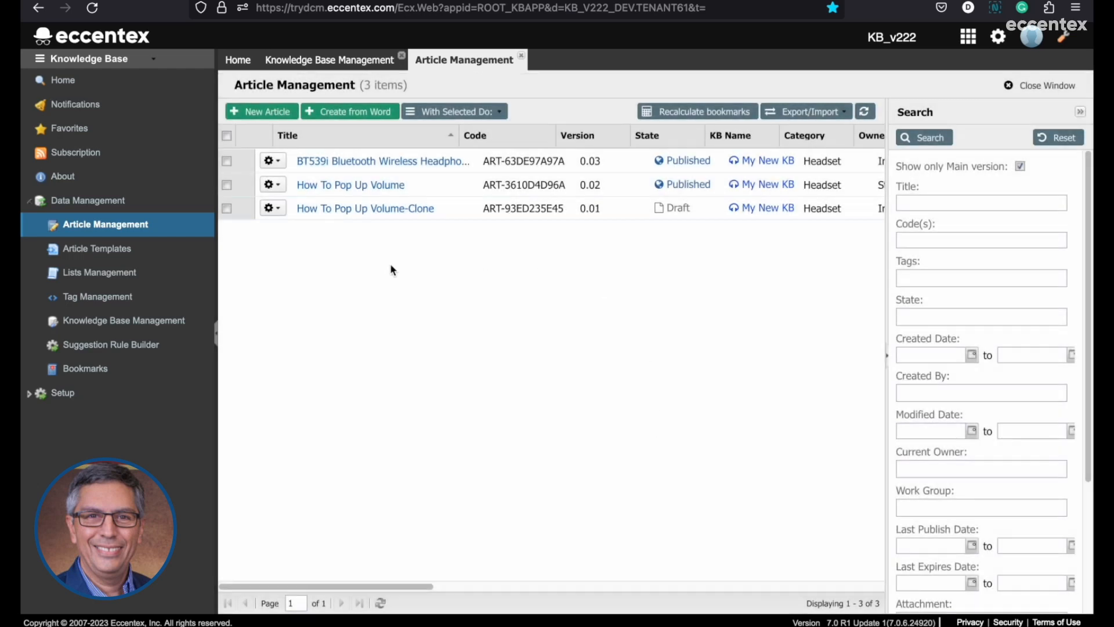
Open the cloned article for editing and change its title to Cat A Article.
left_click(330, 210)
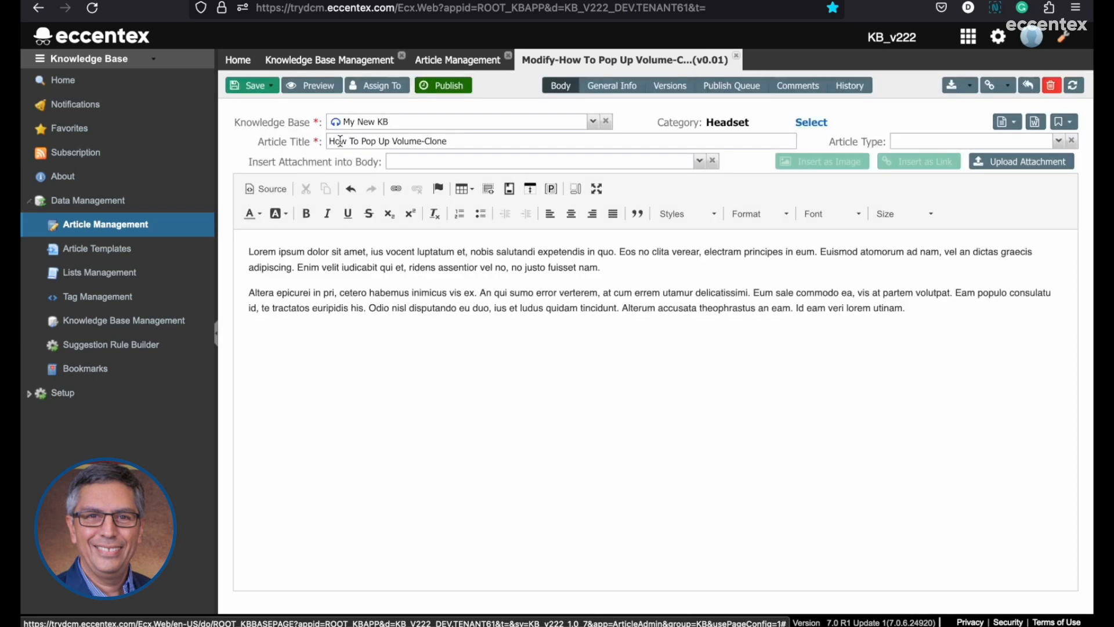
left_click_drag(332, 143, 540, 143)
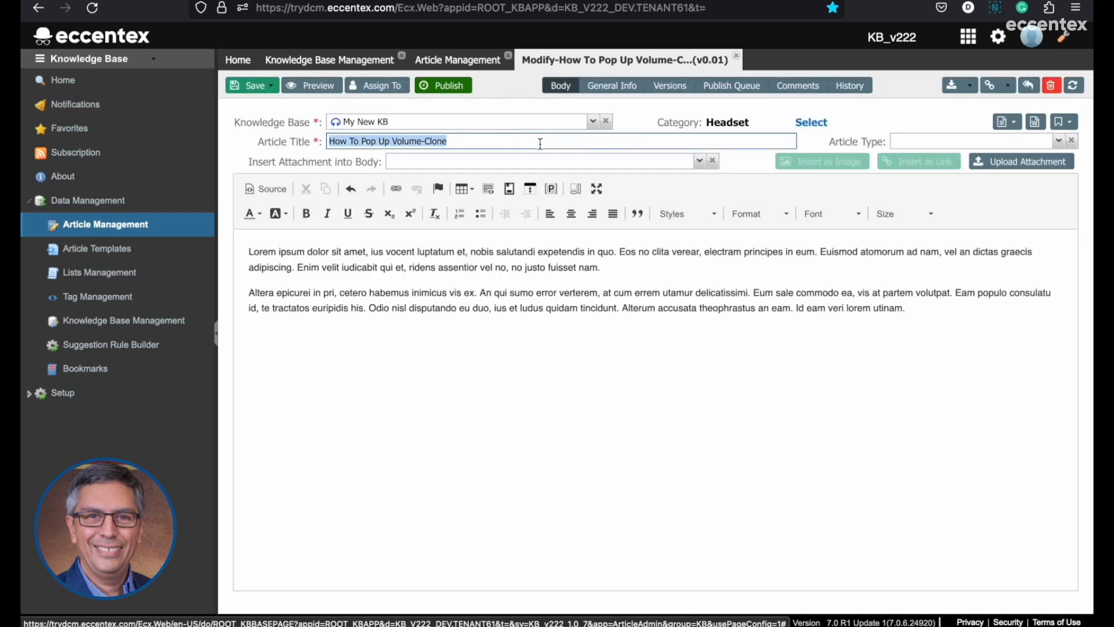
type("Cat A Article")
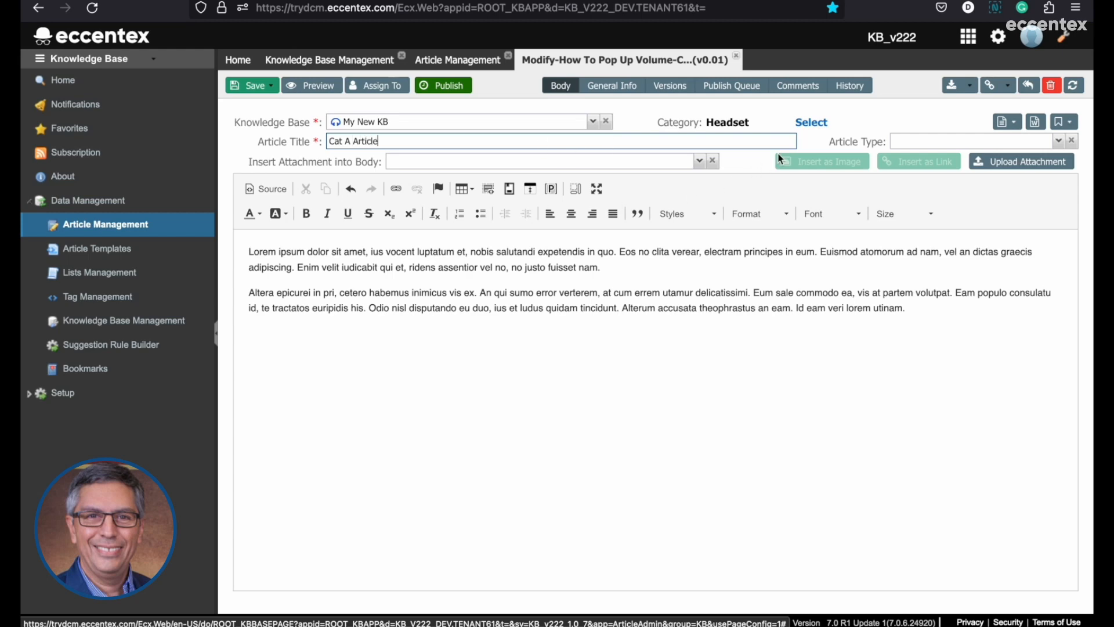
Assign Cat A Article to the category SubCategory New under Newsletter and Category A, and save the article.
left_click(812, 124)
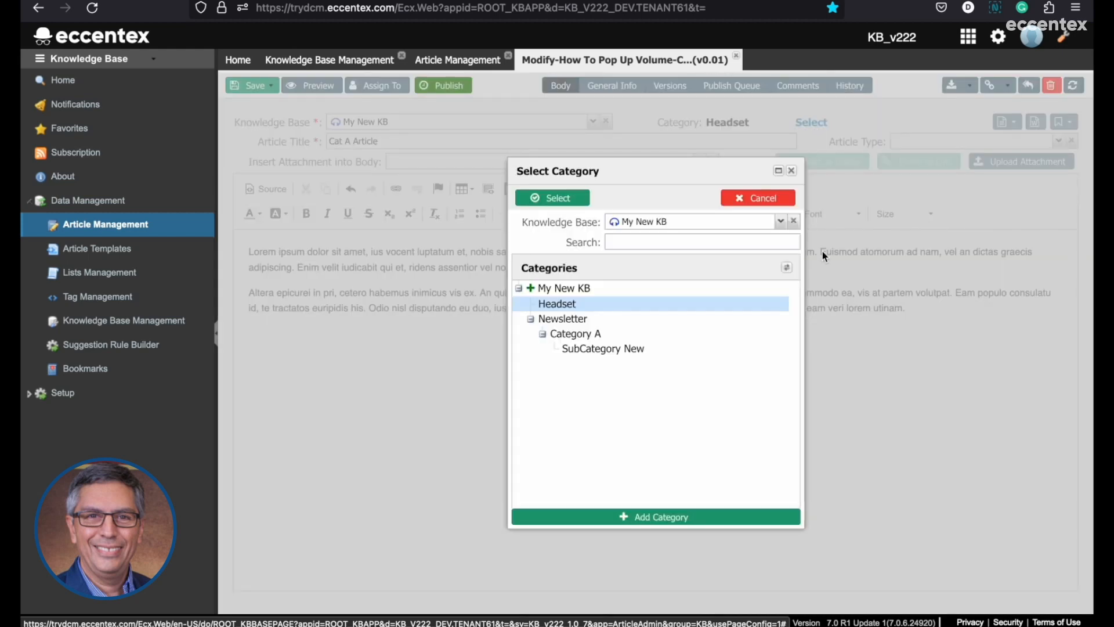
left_click(604, 348)
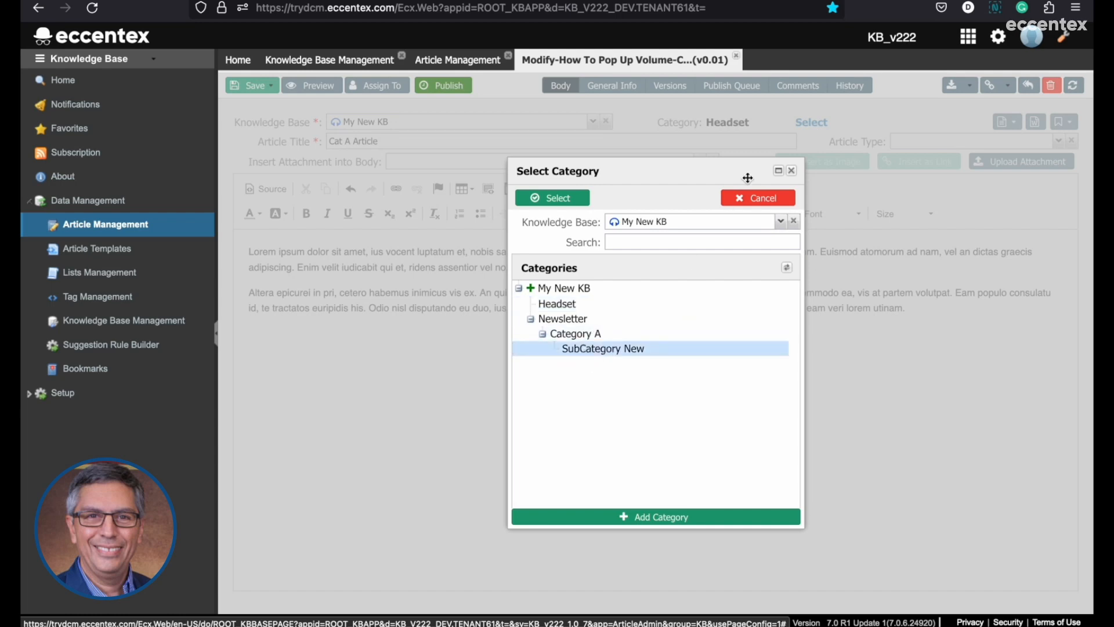
left_click(574, 198)
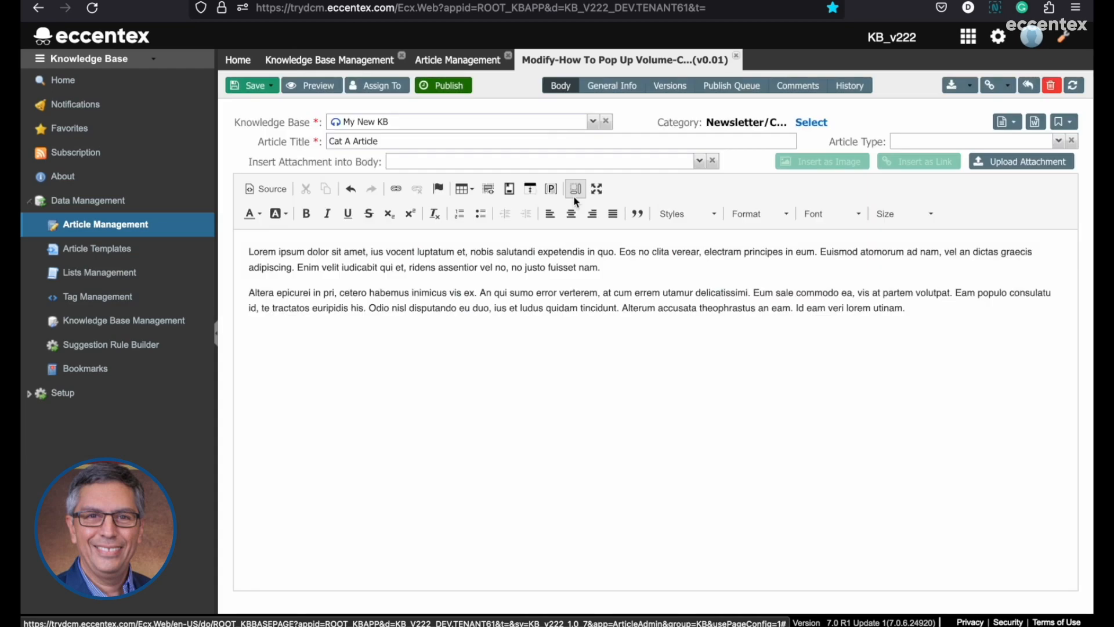
left_click(248, 87)
left_click(539, 122)
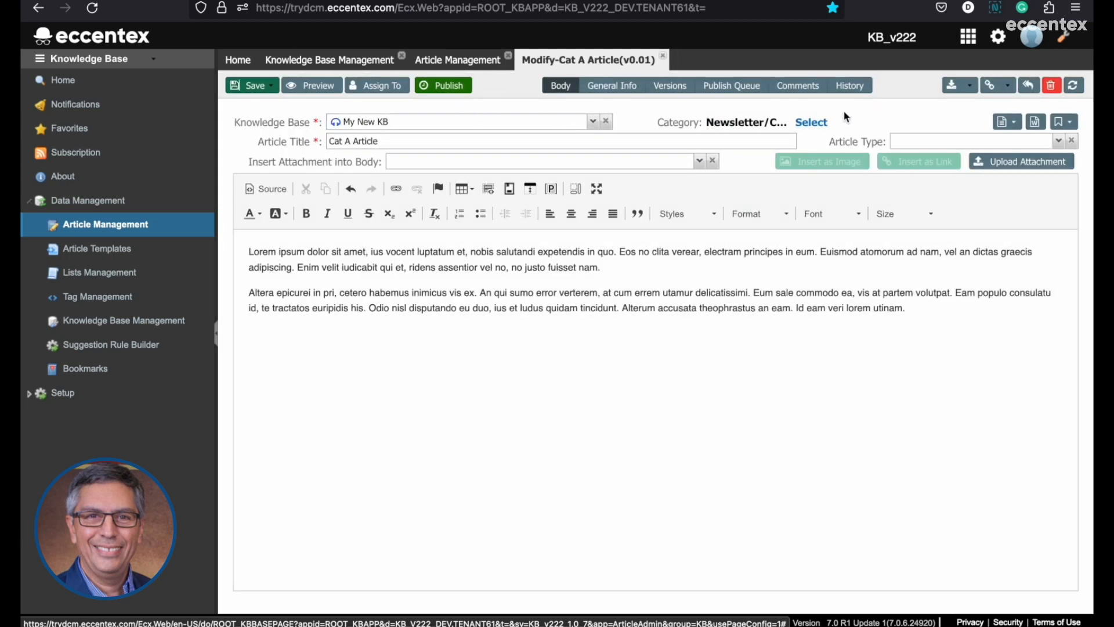
View the versions of Cat A Article and publish it without a schedule or comments.
left_click(670, 86)
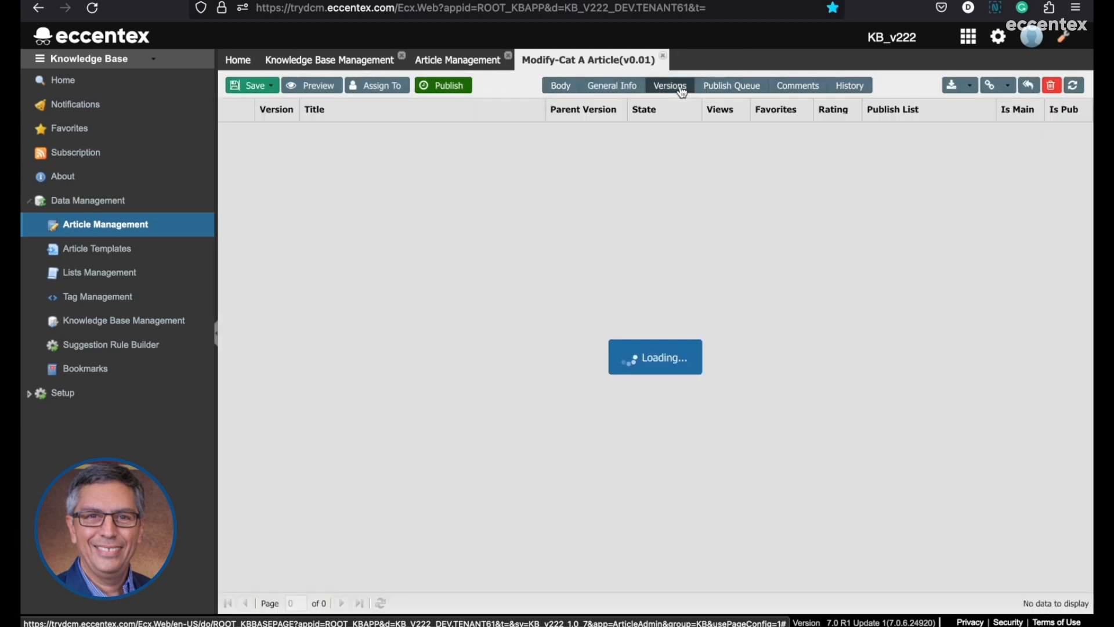
left_click(450, 89)
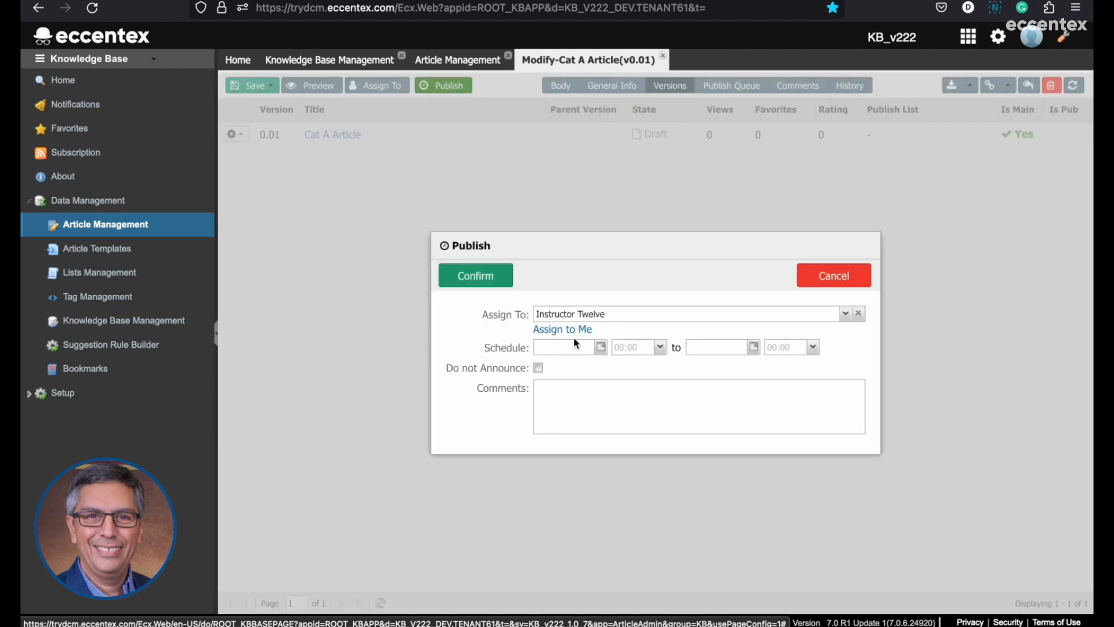
left_click(497, 277)
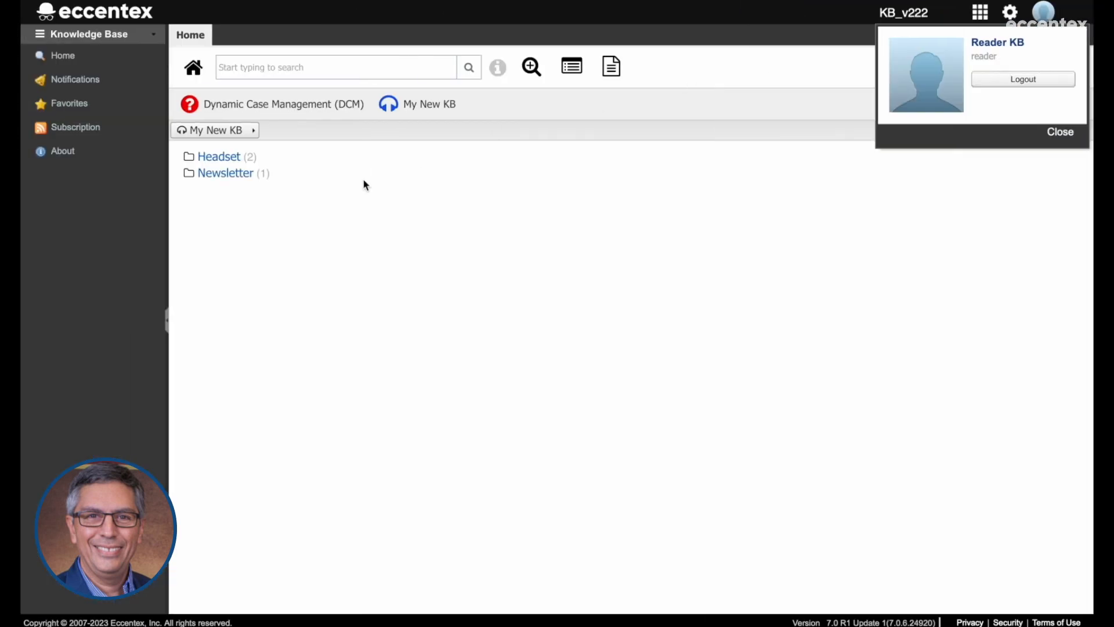
In the reader session, reload My New KB, open Cat A Article under Newsletter, Category A and SubCategory New, and go back up to Category A.
left_click(434, 108)
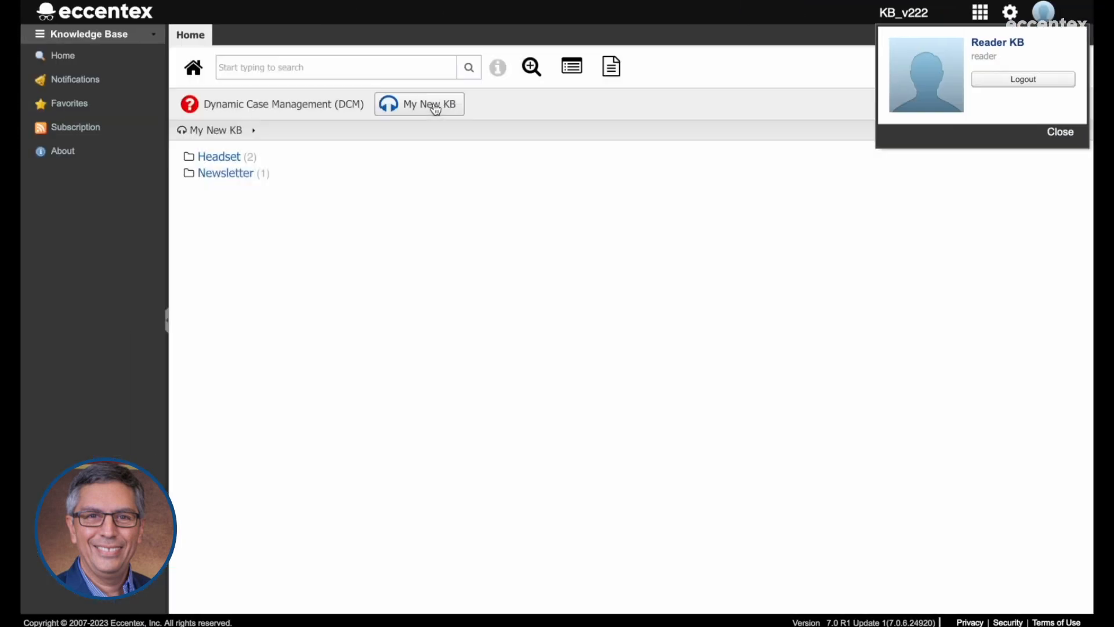
left_click(221, 174)
left_click(230, 163)
left_click(227, 161)
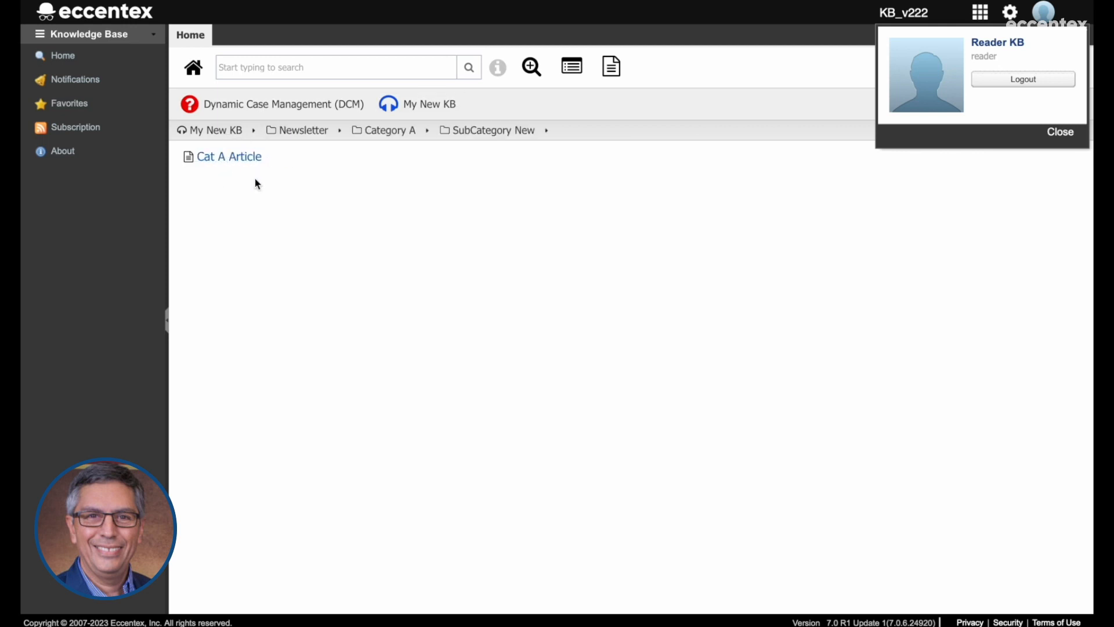
left_click(234, 162)
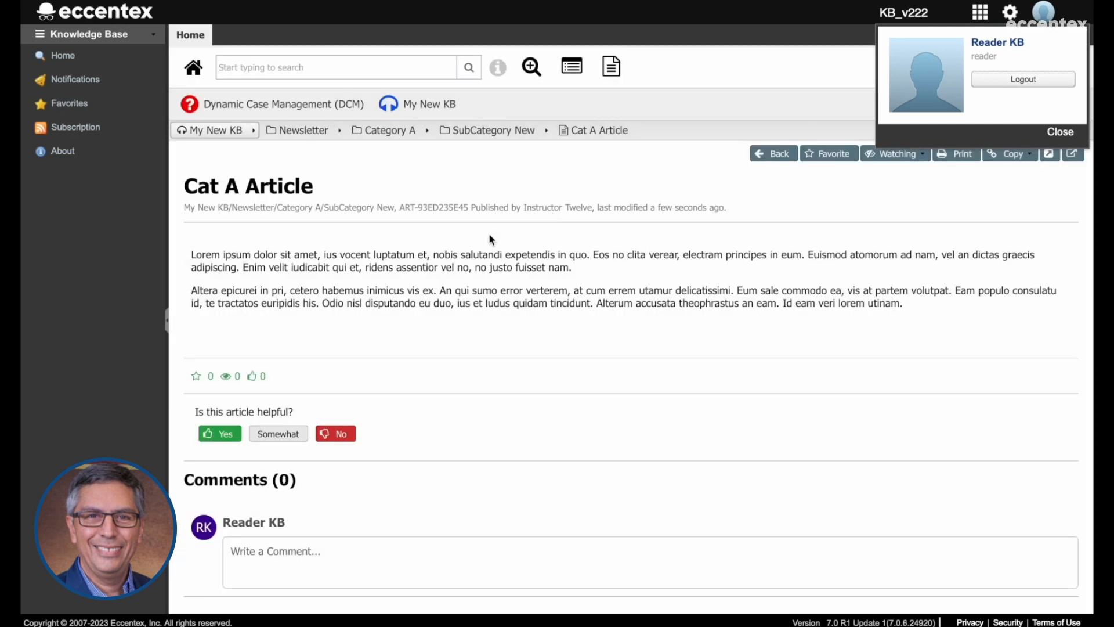
left_click(496, 133)
left_click(388, 134)
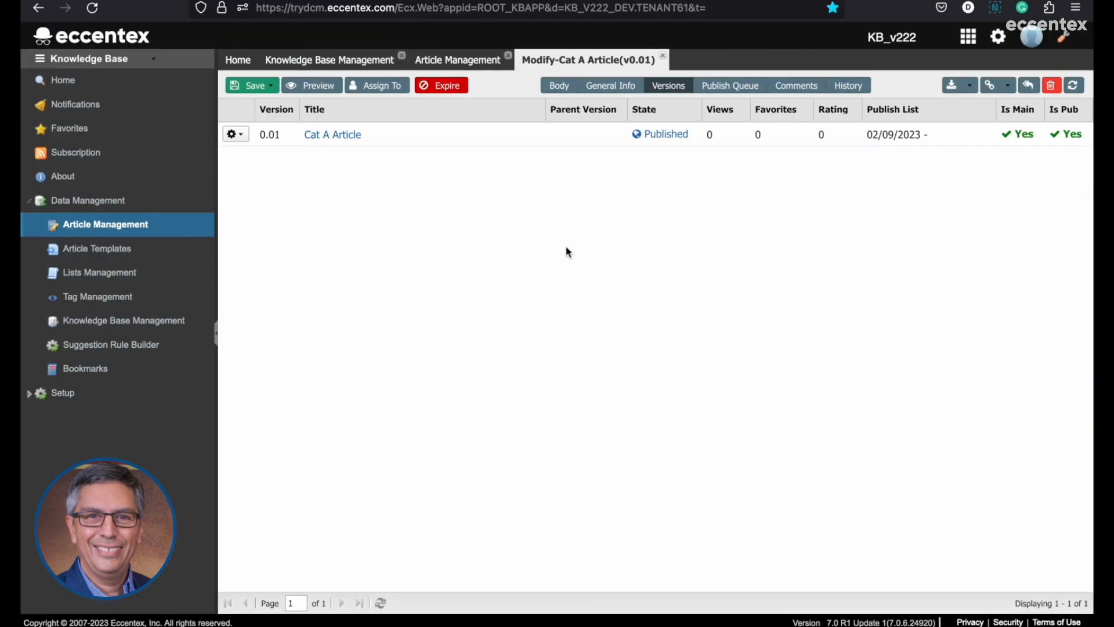
In the instructor session's Knowledge Base Management, delete SubCategory New without selecting a new category for its article, and refresh the category list.
left_click(360, 60)
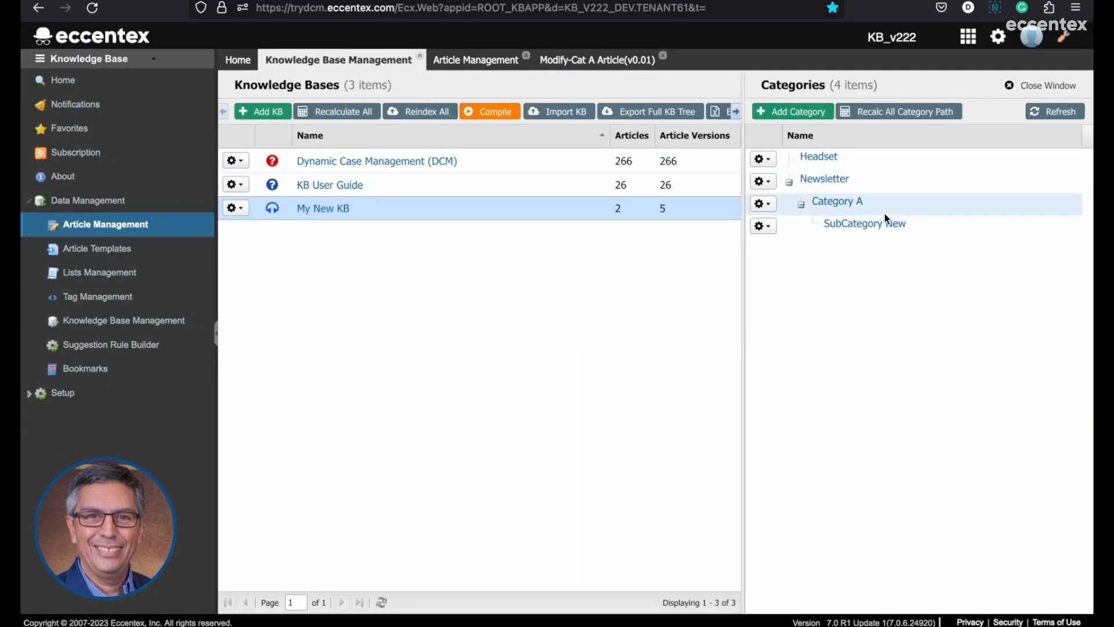
left_click(763, 226)
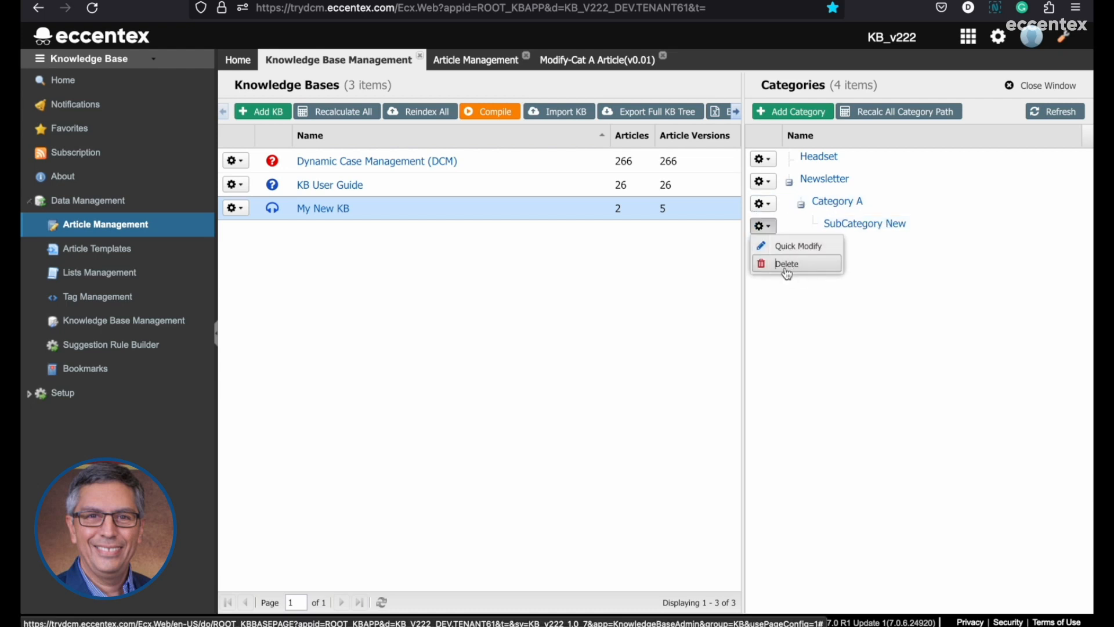
left_click(788, 266)
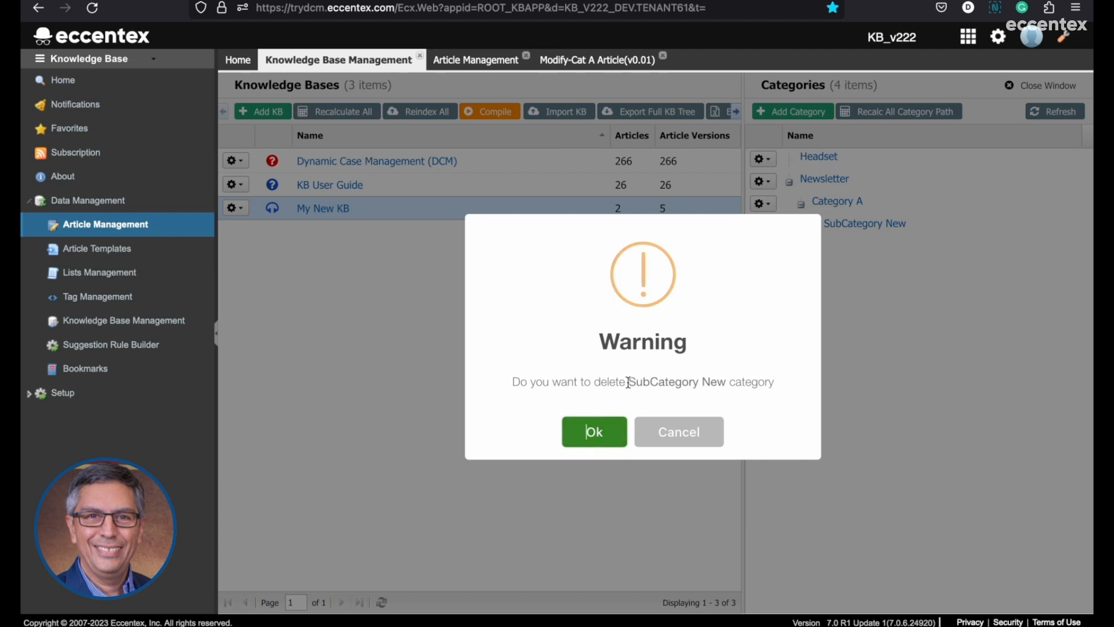
left_click_drag(627, 380, 732, 381)
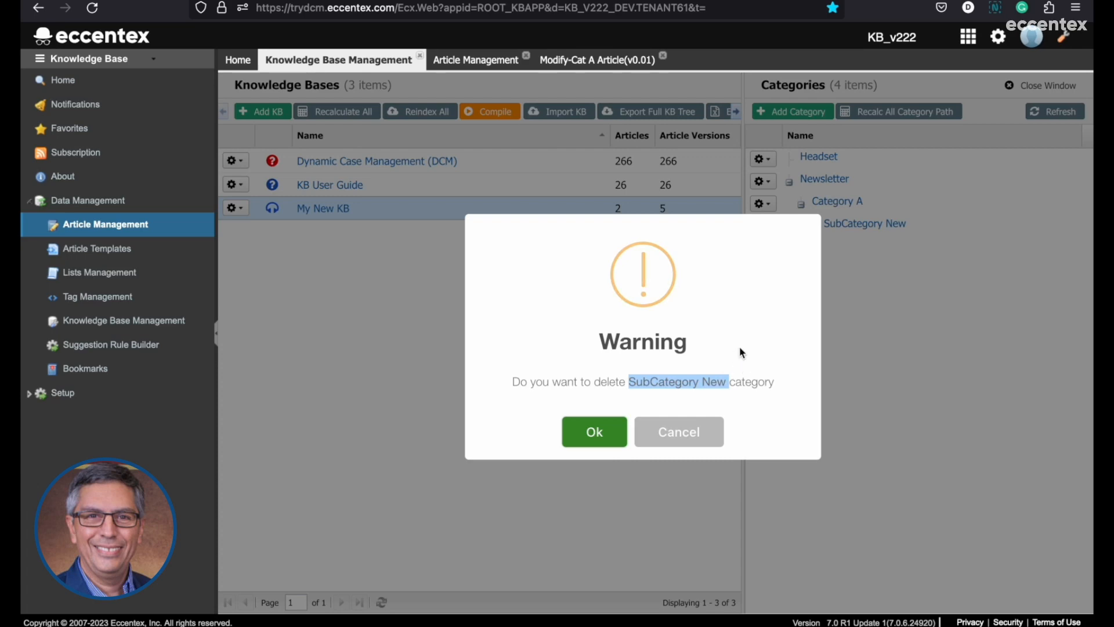
left_click(596, 440)
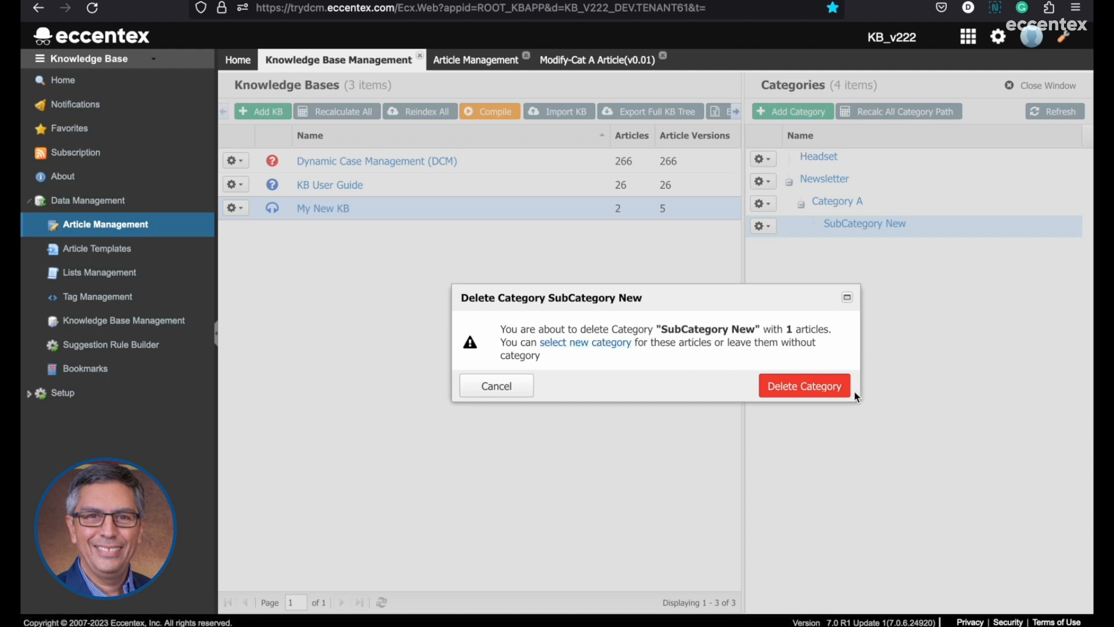
left_click(819, 388)
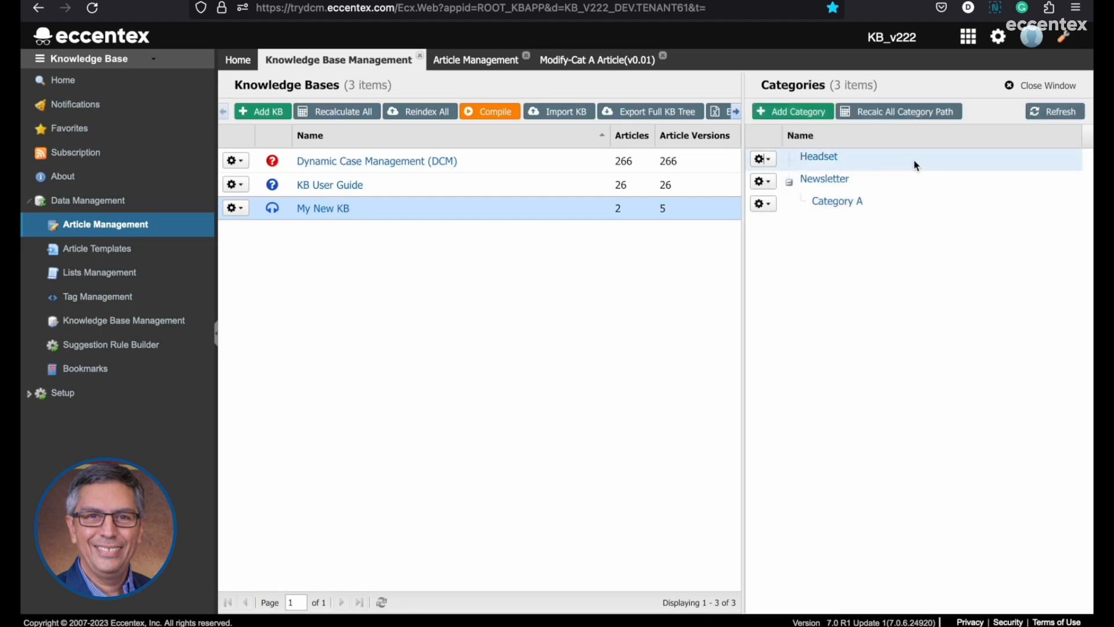
left_click(1055, 114)
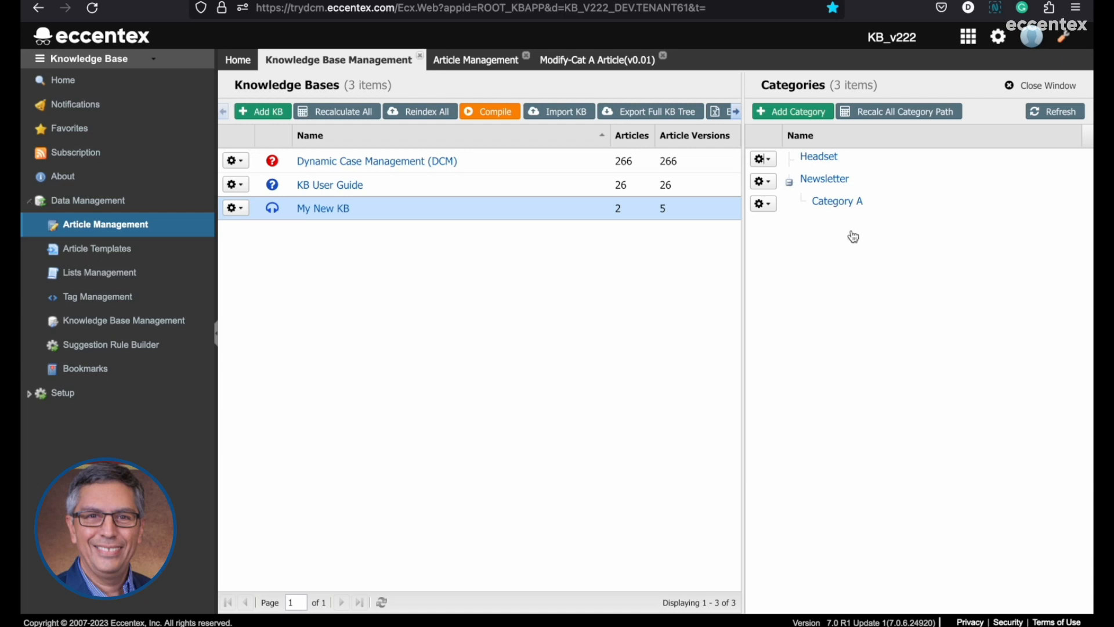
In the reader session, reload My New KB, look inside Newsletter and Category A, and view Cat A Article at the knowledge base's root.
key("ctrl+Right")
left_click(432, 113)
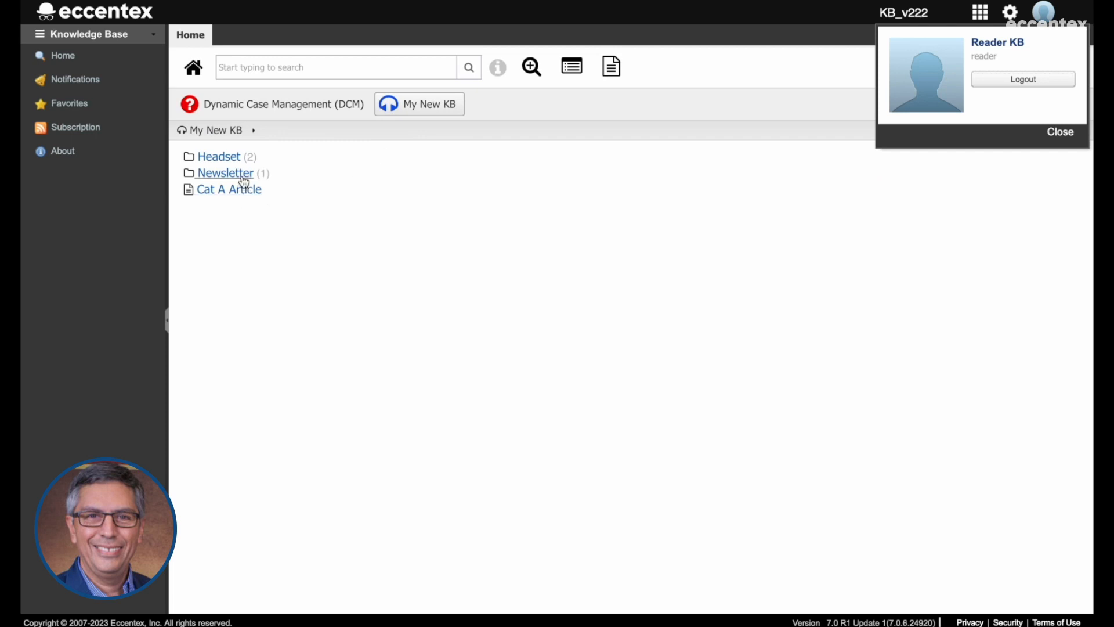
left_click(235, 174)
left_click(228, 156)
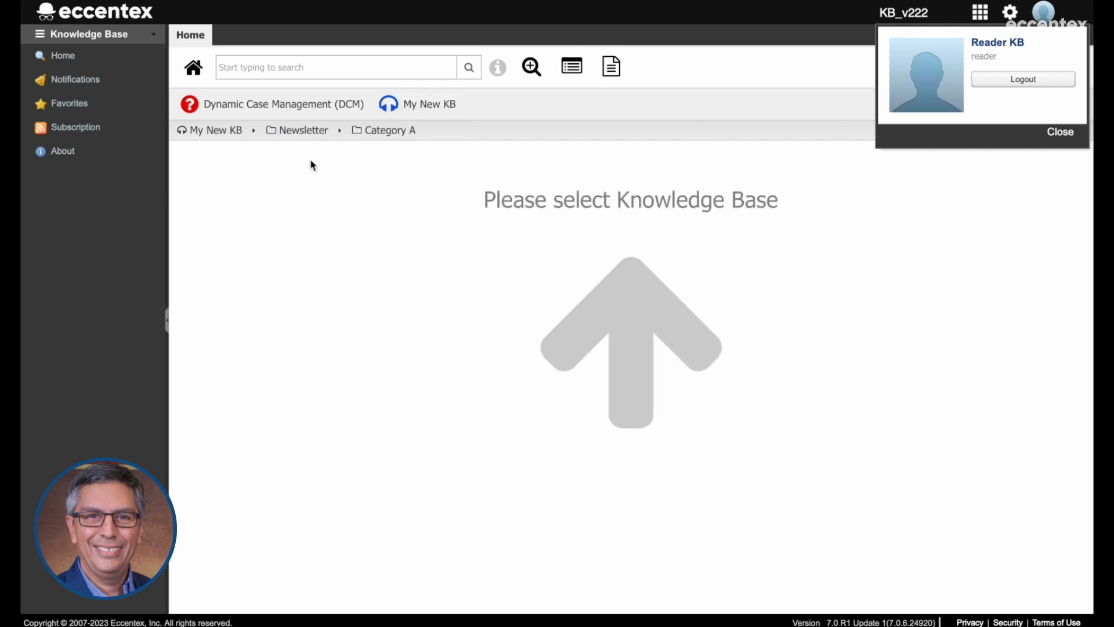
left_click(225, 131)
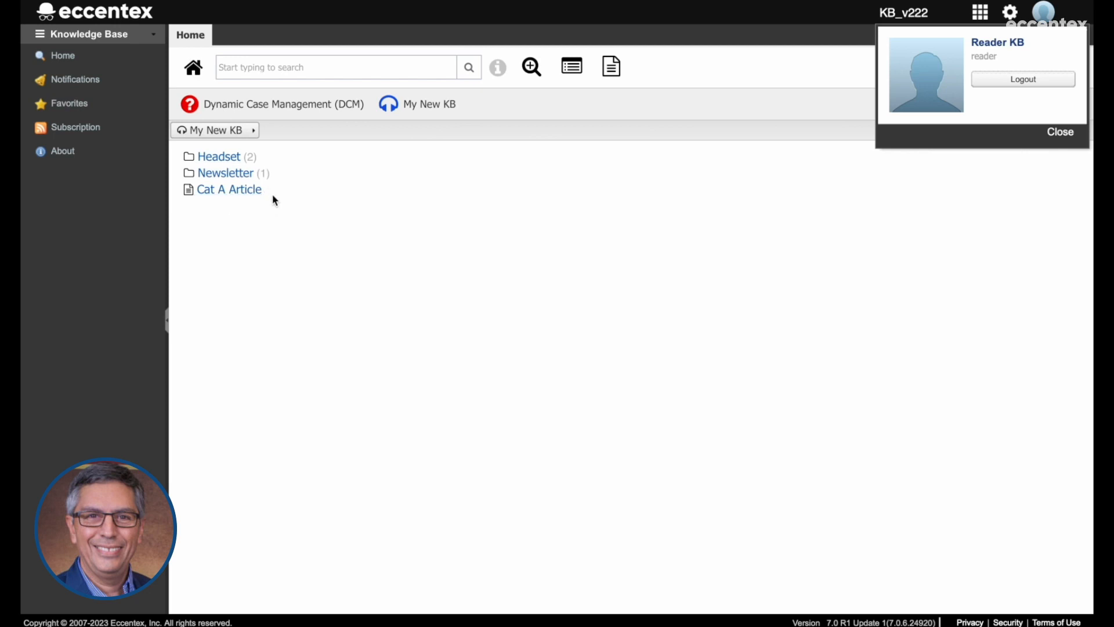
left_click(243, 190)
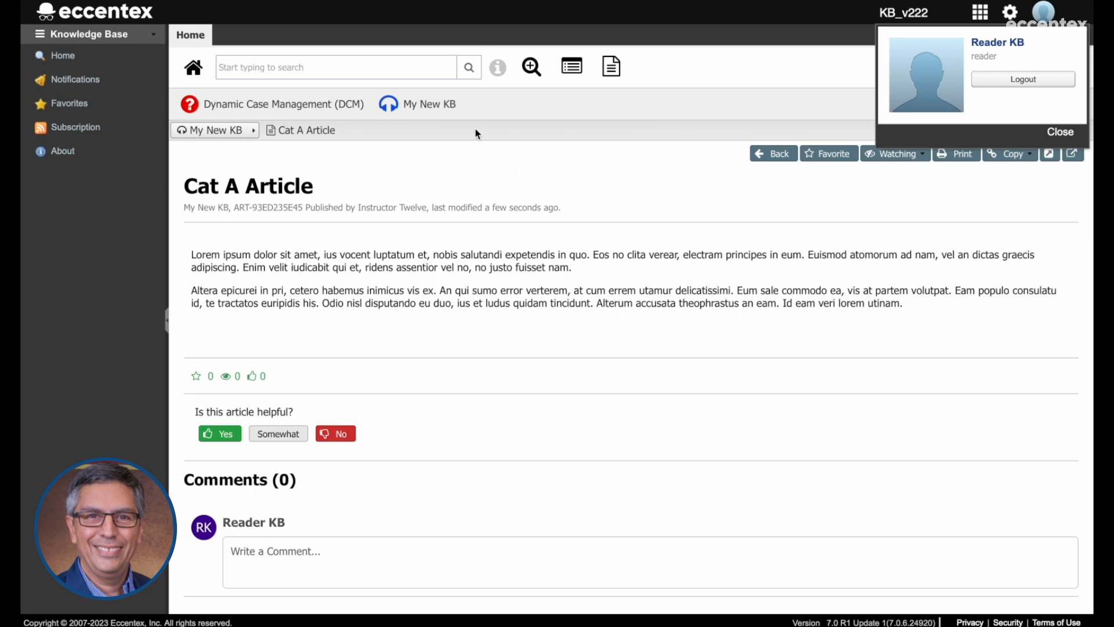
left_click(419, 104)
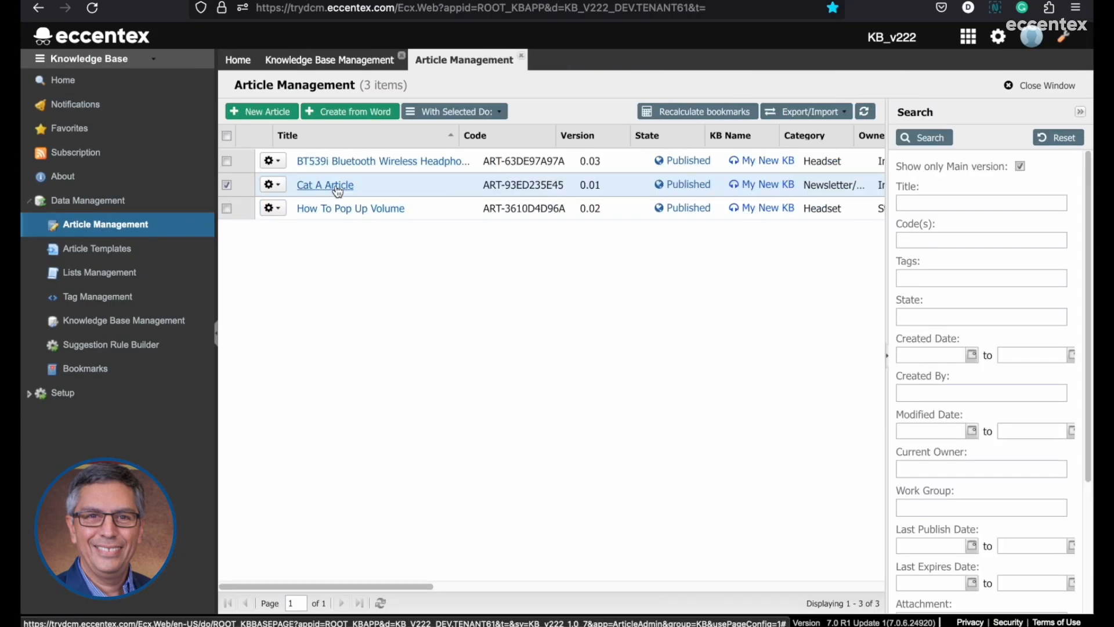
In the instructor session's Article Management, open Cat A Article, assign it to Category A under Newsletter, and save it as a new version.
left_click(338, 186)
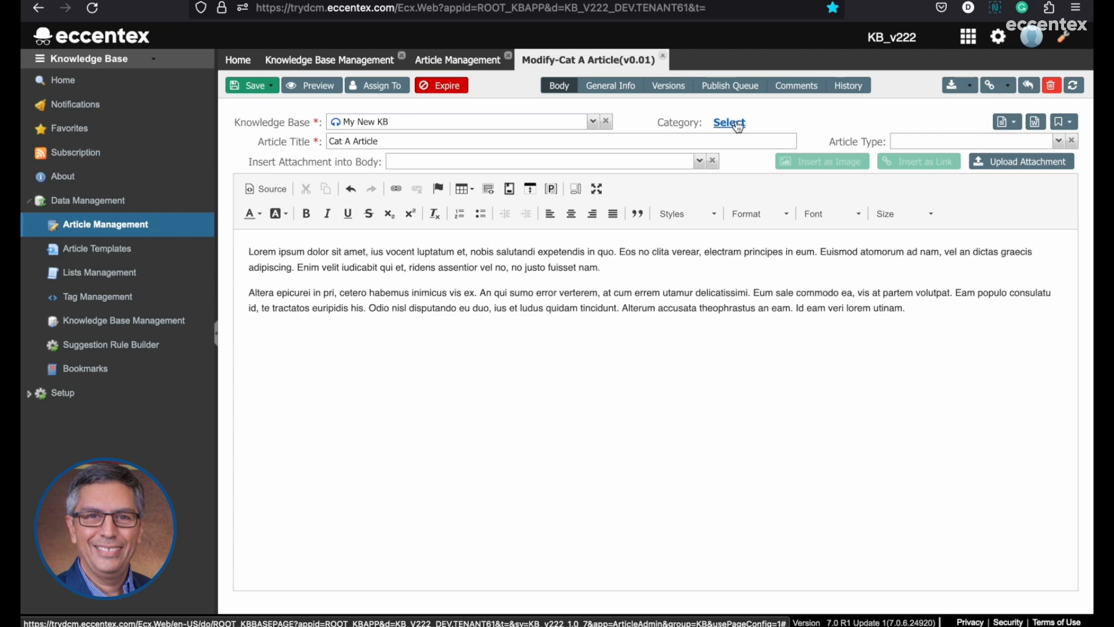
left_click(733, 122)
left_click(592, 335)
left_click(566, 198)
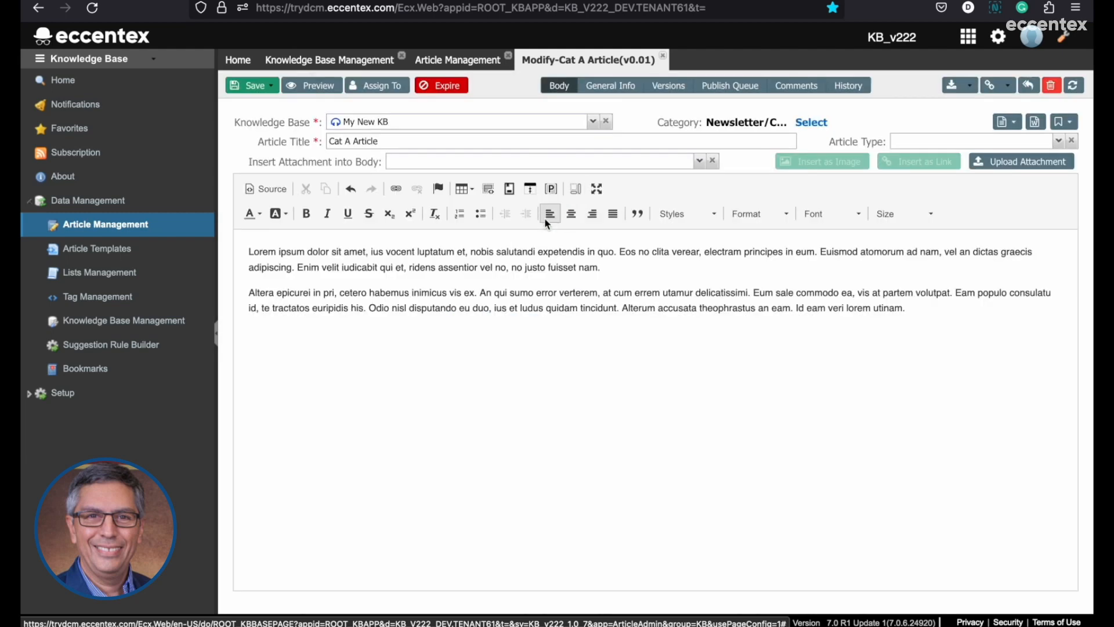
left_click(268, 90)
left_click(421, 119)
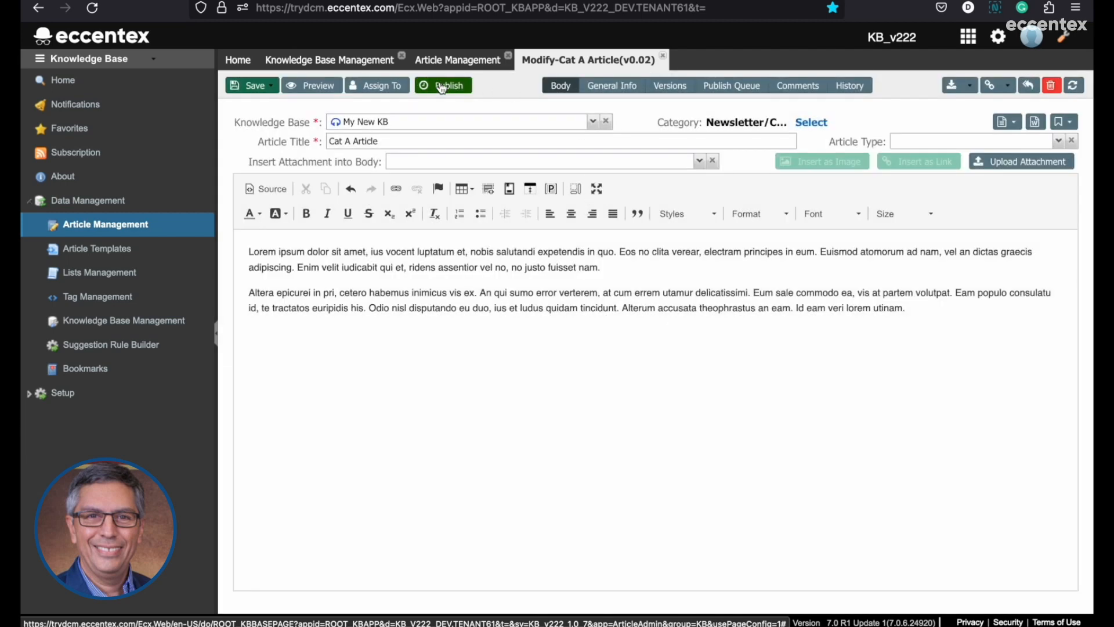
Publish the new version of Cat A Article and close the article.
left_click(447, 88)
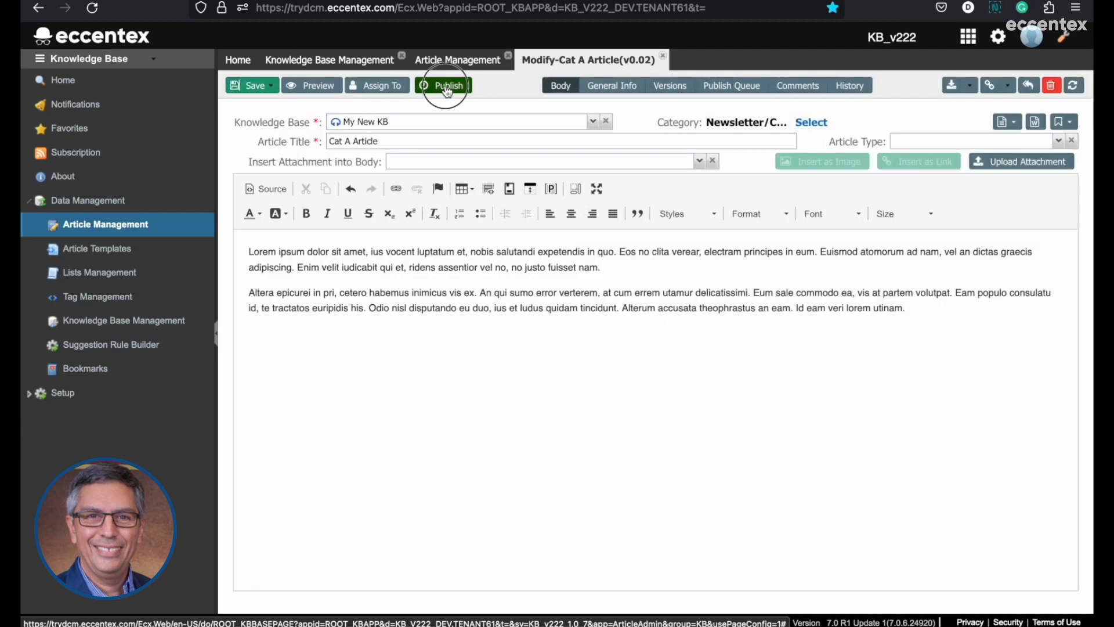
left_click(492, 273)
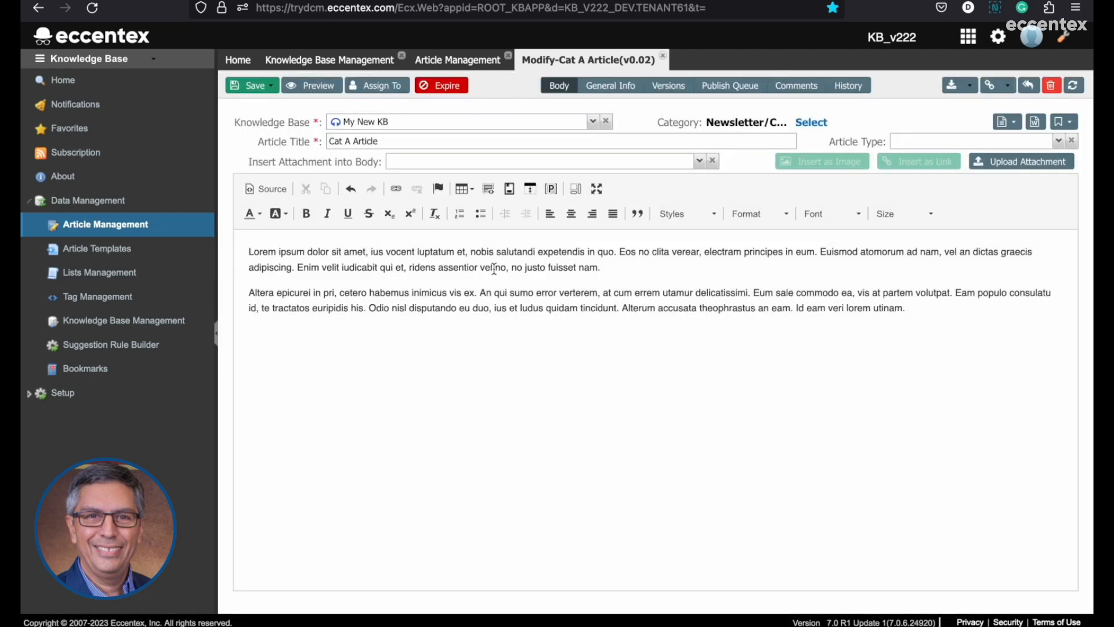
left_click(664, 58)
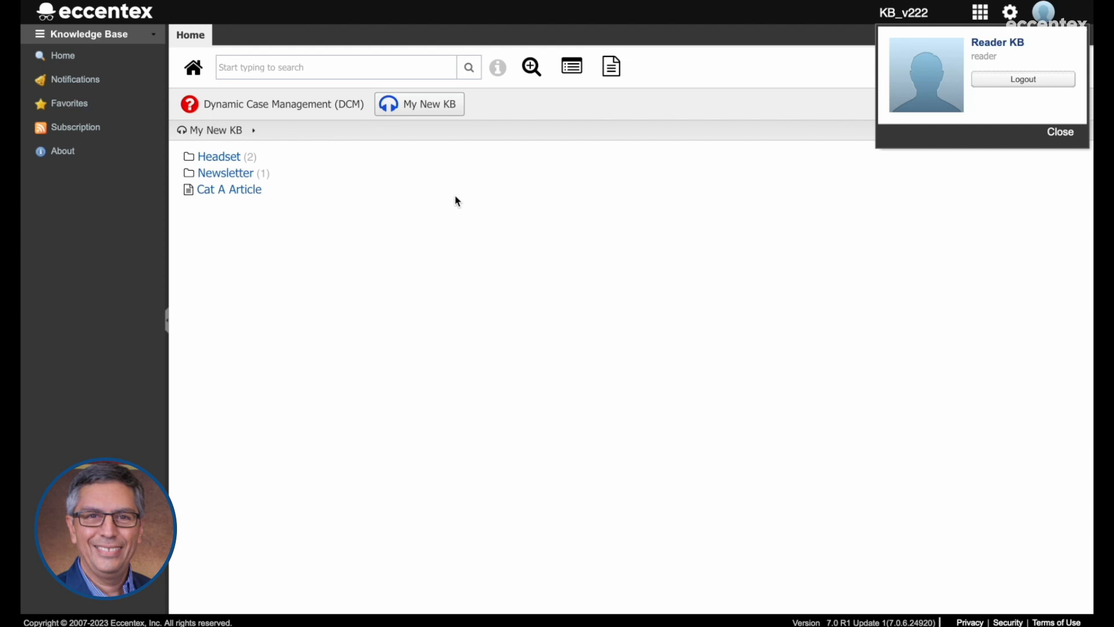
In the reader session, reload My New KB, look for Cat A Article under Newsletter and Category A, and go back up to the root.
left_click(439, 110)
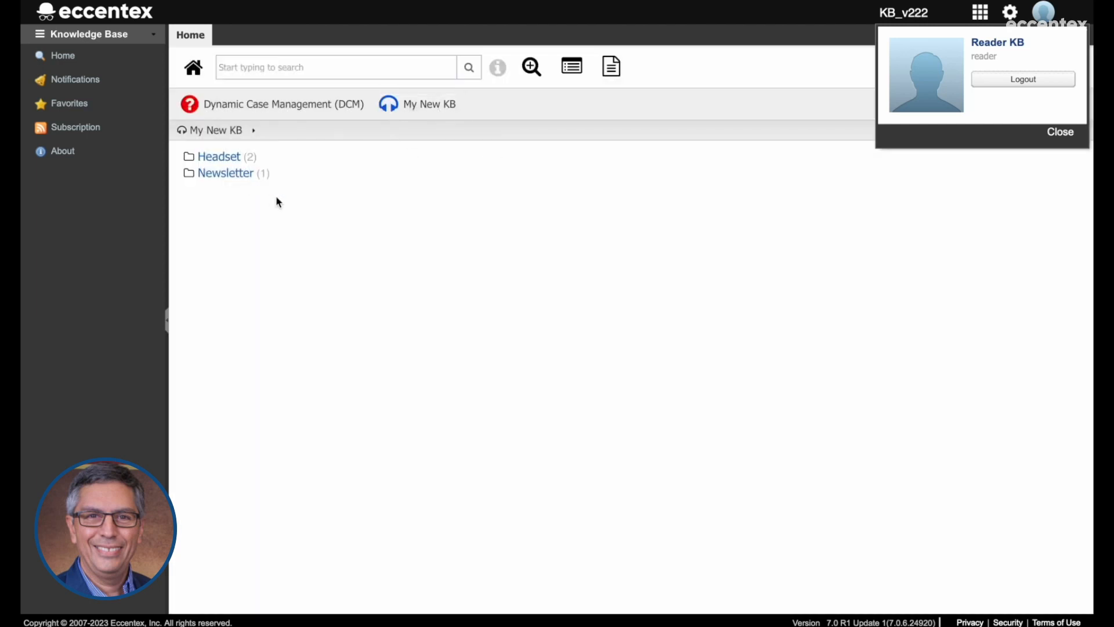
left_click(238, 175)
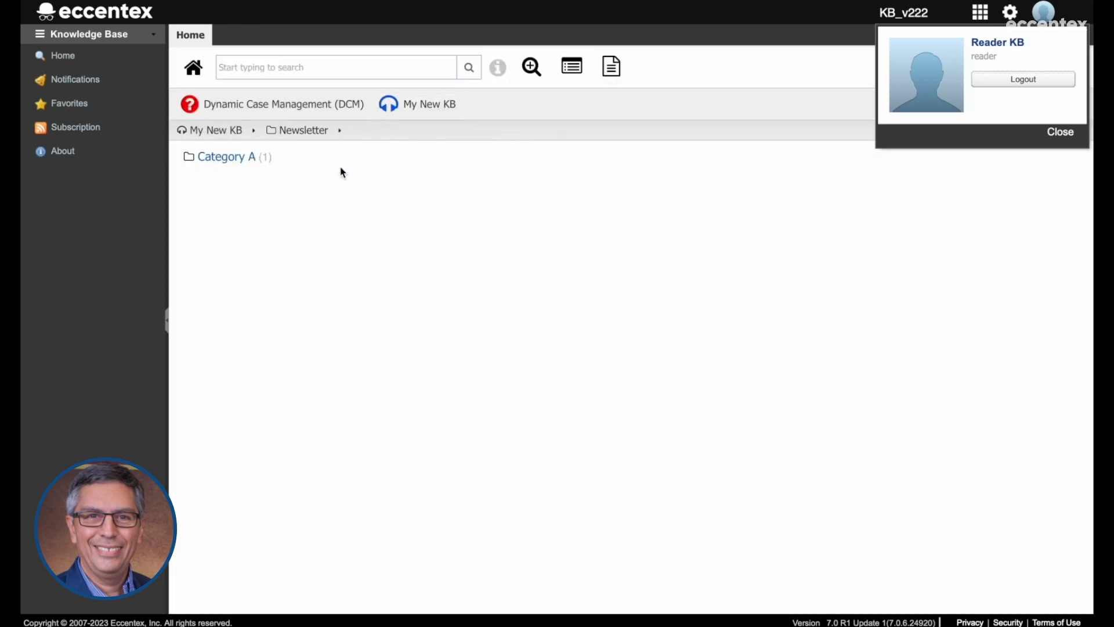
left_click(243, 161)
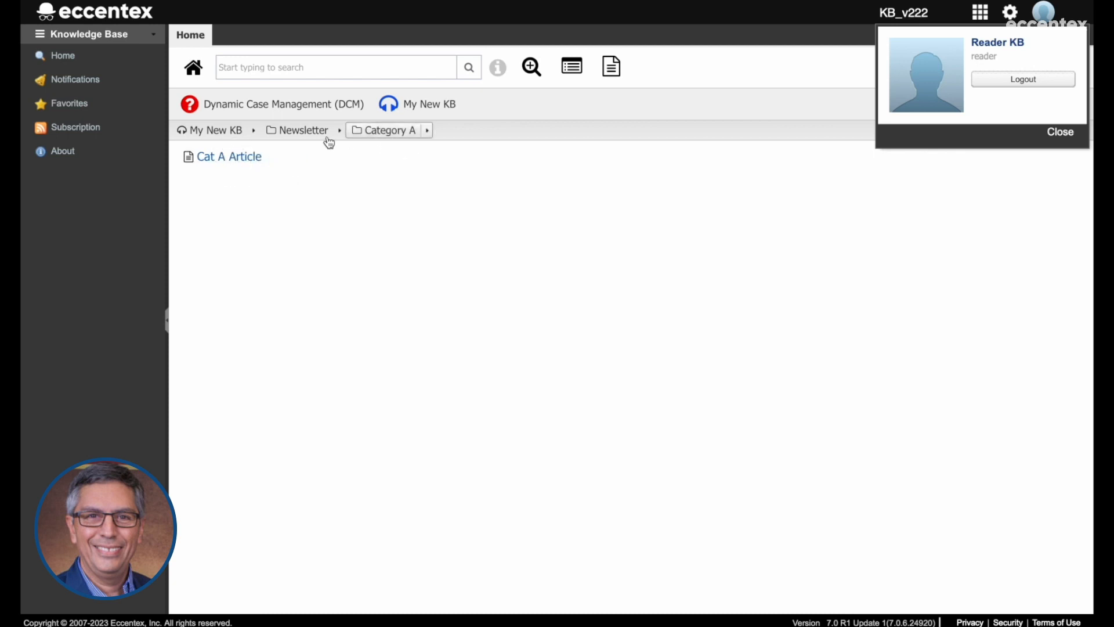
left_click(306, 138)
left_click(235, 134)
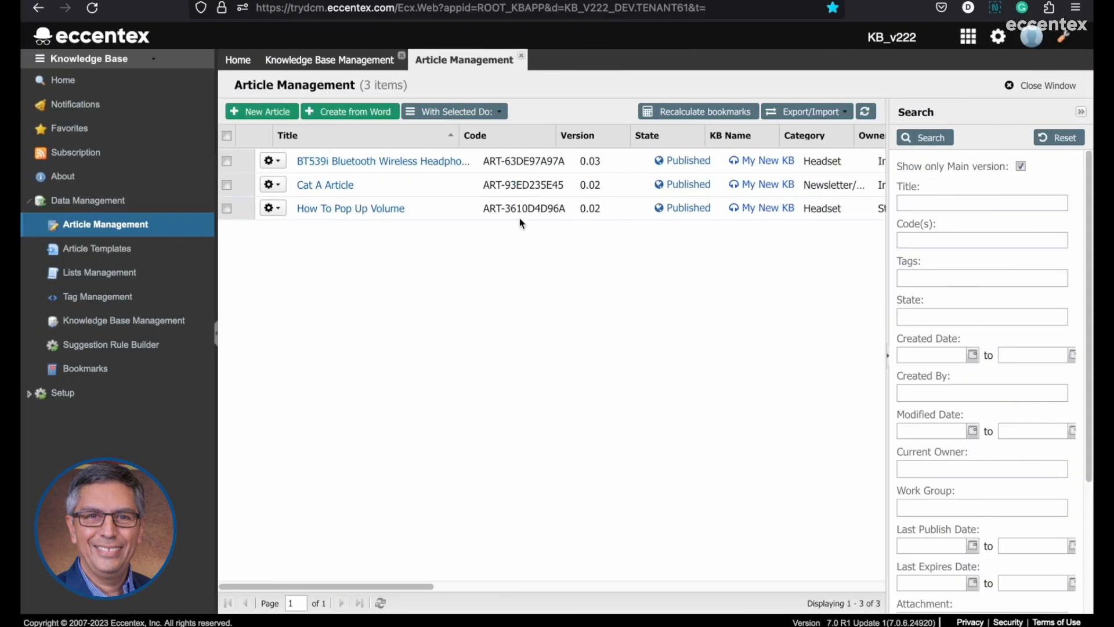
In the instructor session's Knowledge Base Management, delete Category A, moving its article to the Newsletter category, and refresh the category list.
left_click(342, 60)
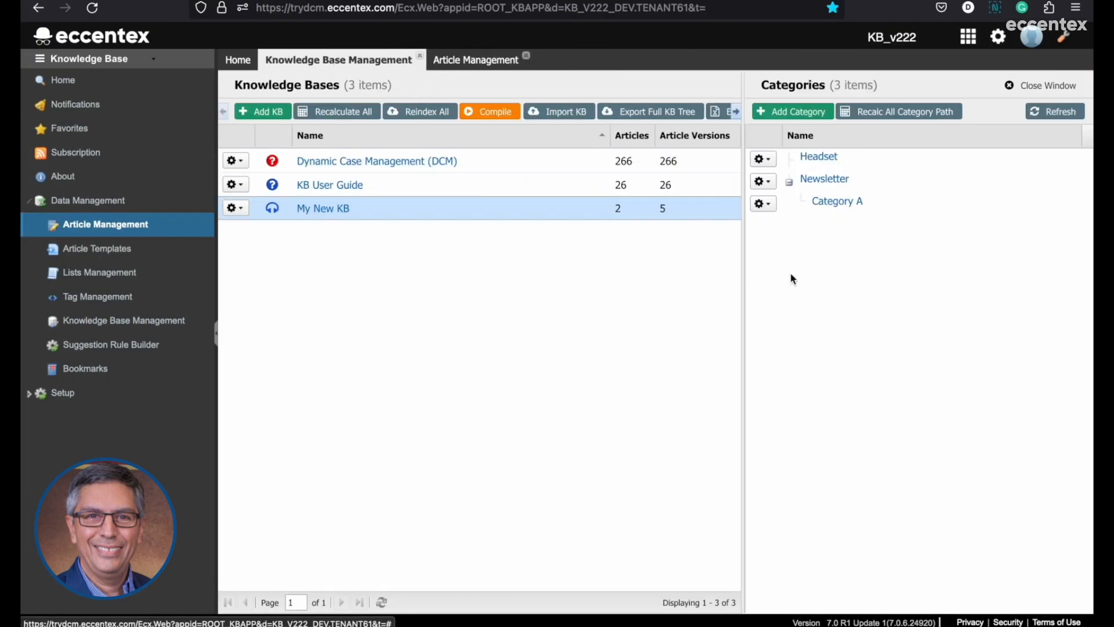
left_click(772, 206)
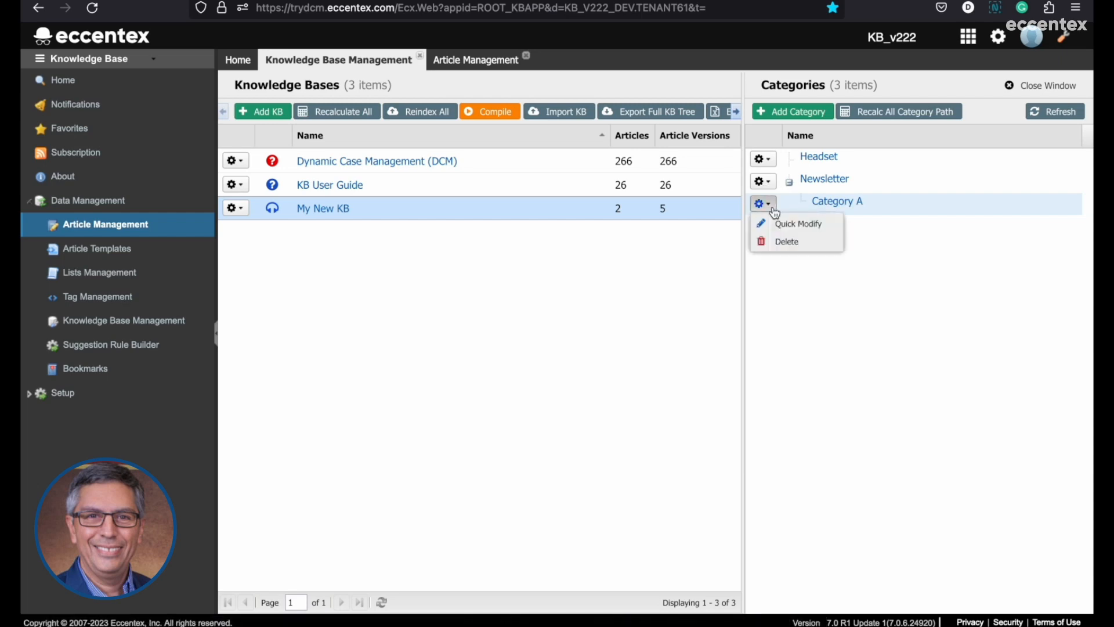
left_click(786, 243)
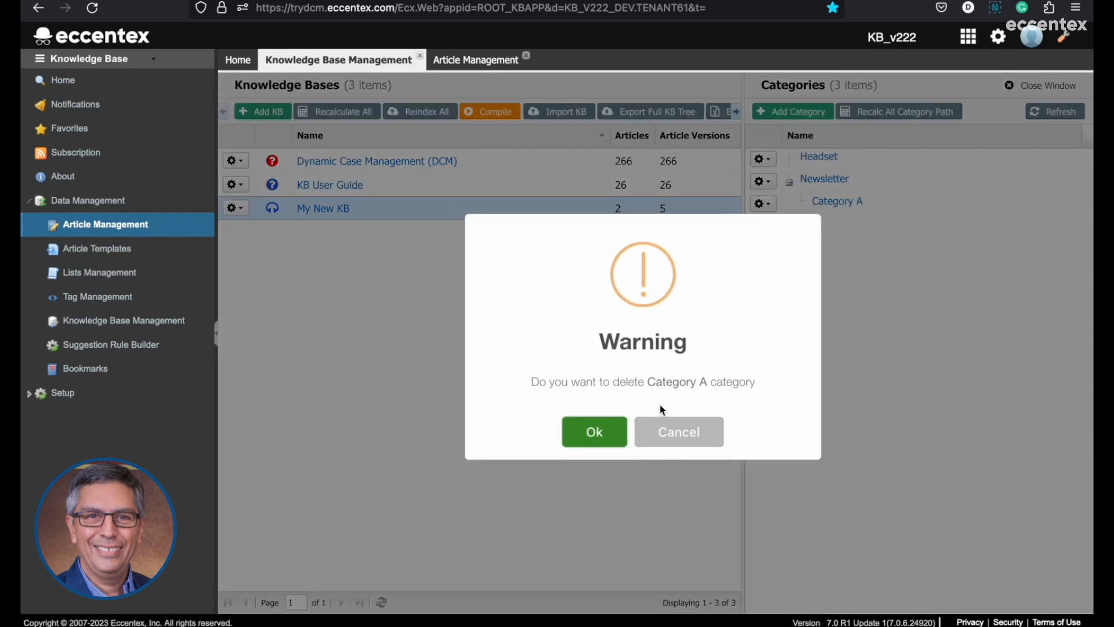
left_click_drag(653, 384, 707, 383)
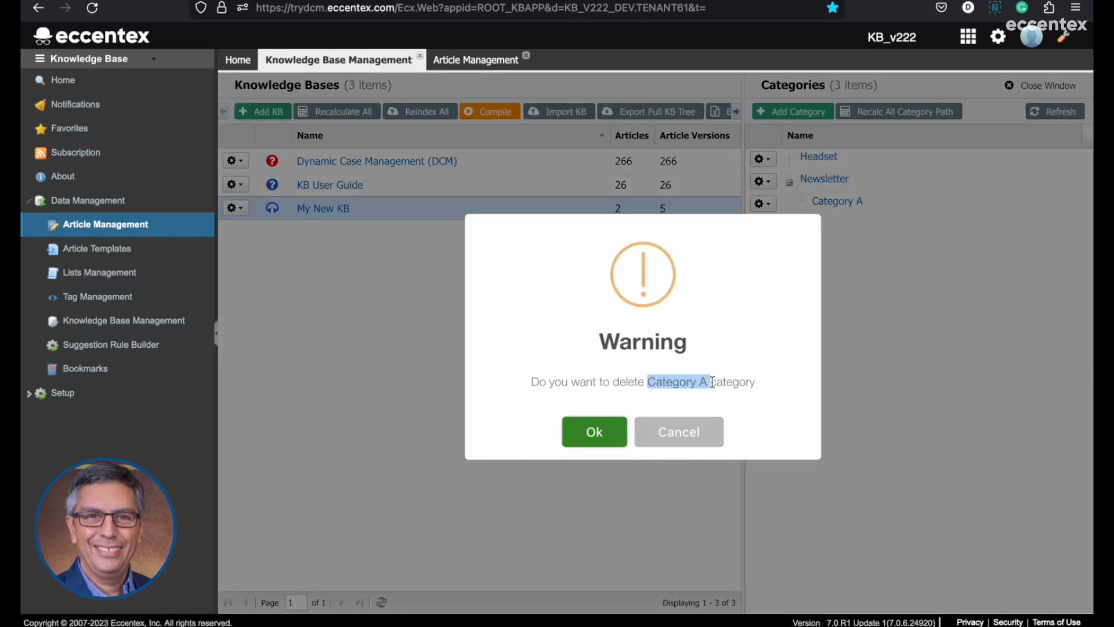
left_click(595, 433)
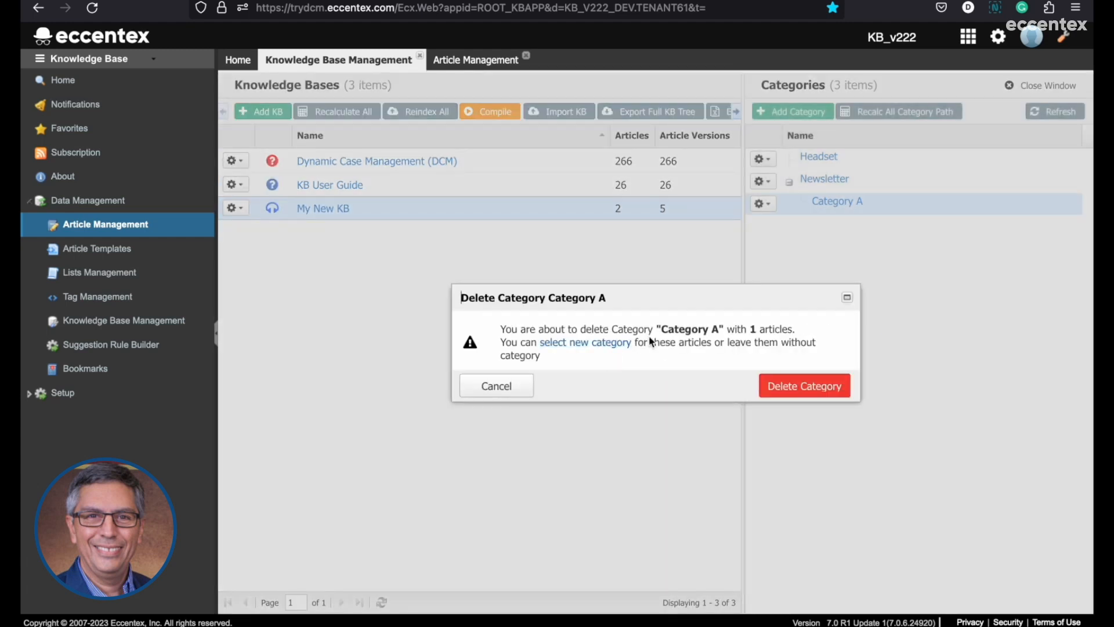
left_click_drag(660, 330, 717, 332)
left_click(599, 351)
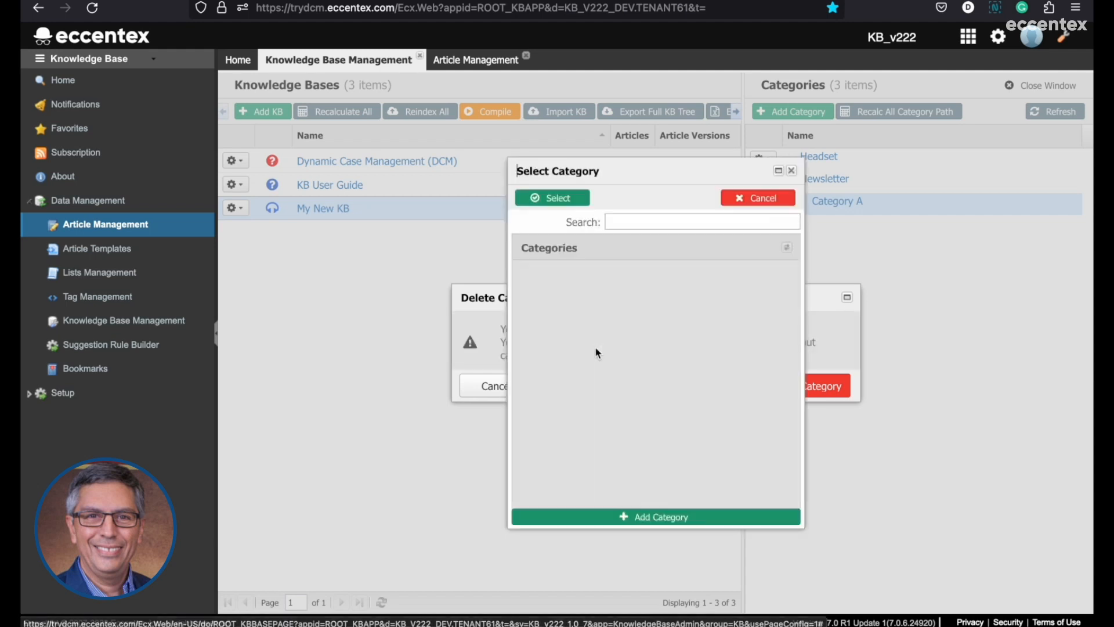
left_click(568, 299)
left_click(550, 198)
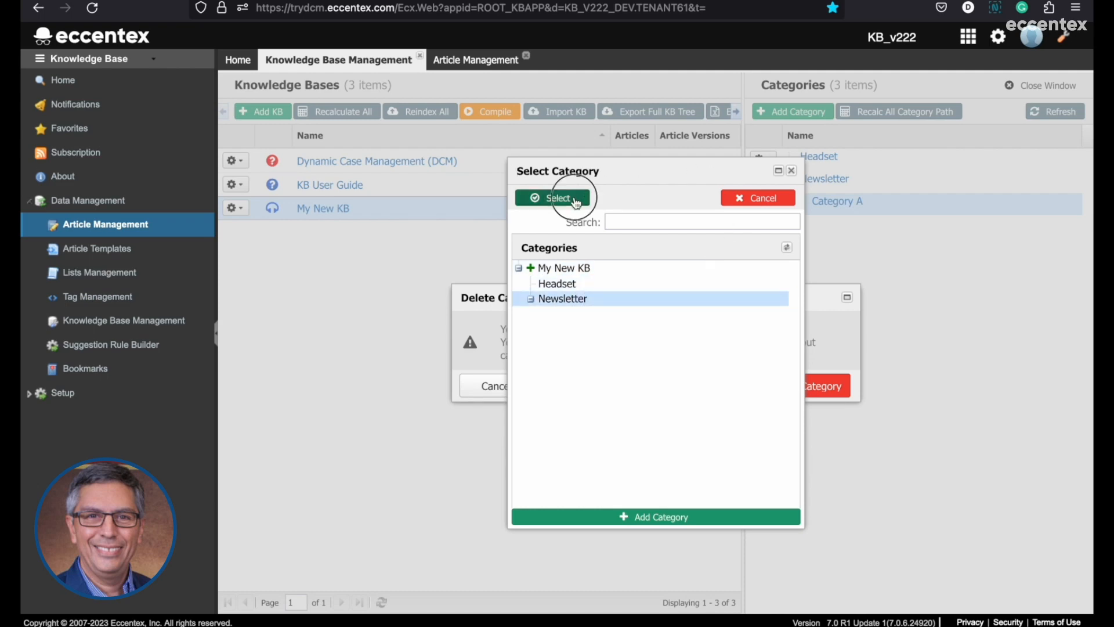
left_click(816, 394)
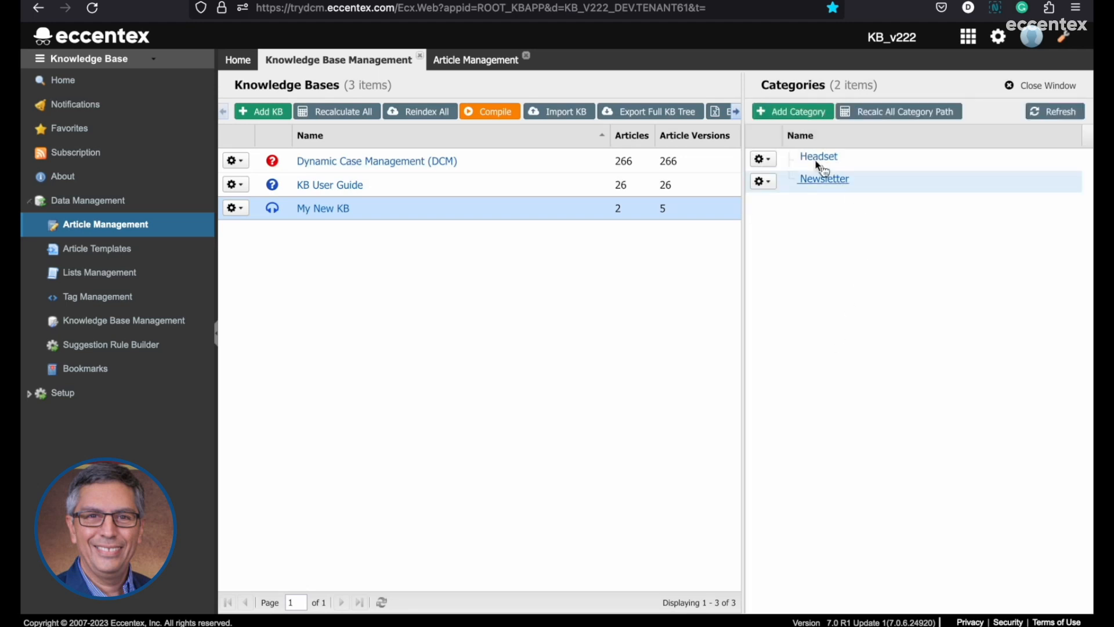
left_click(1054, 113)
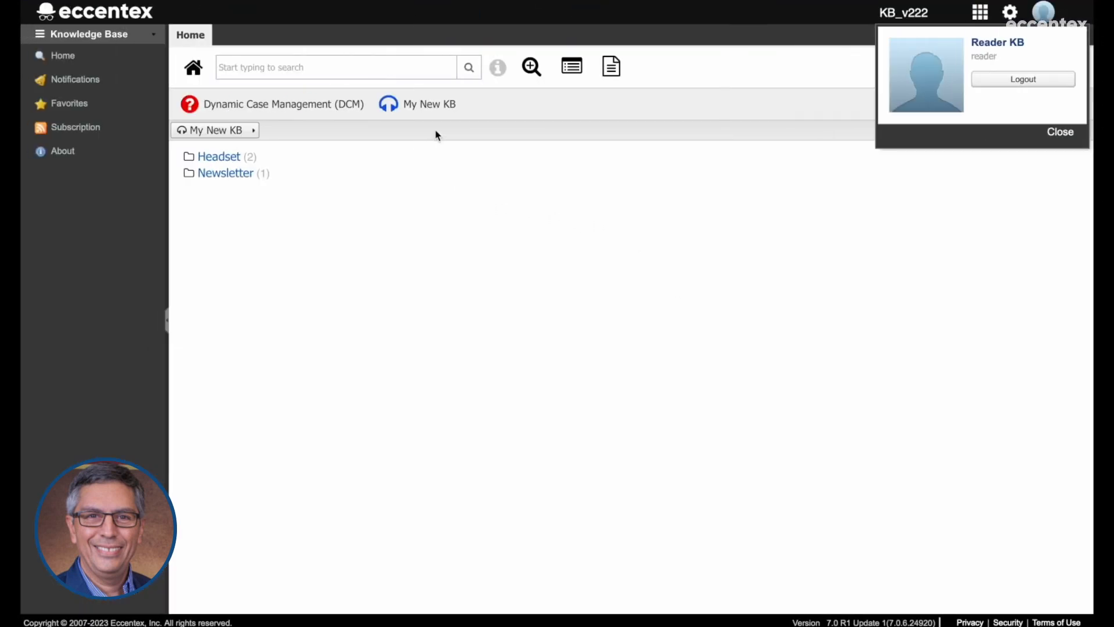
In the reader session, reload My New KB and open Newsletter, and return to My New KB in the instructor session.
left_click(436, 104)
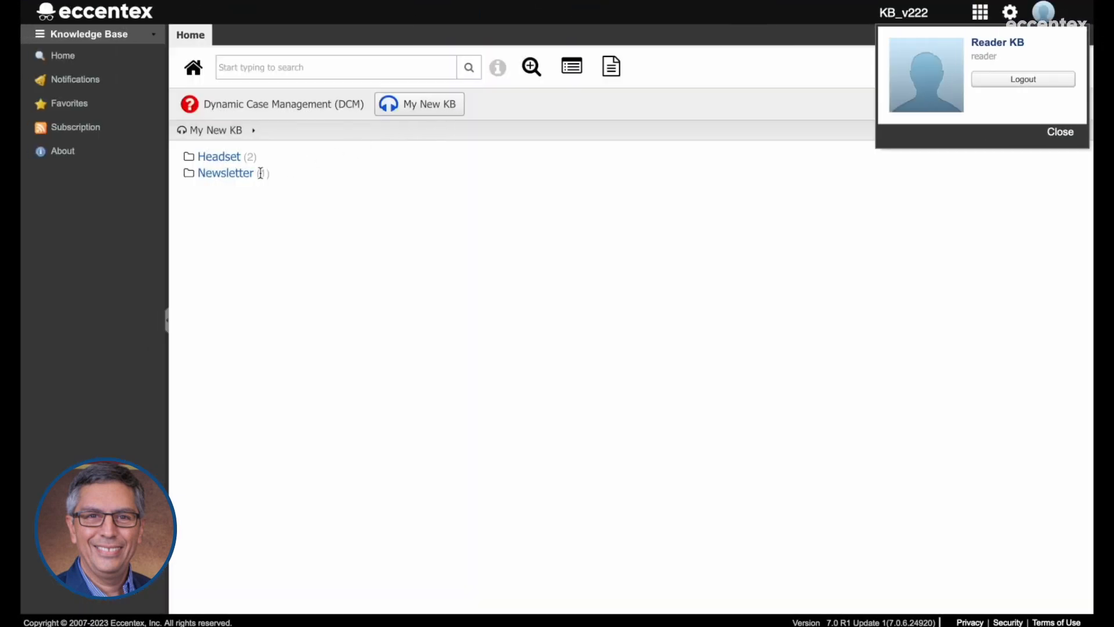
left_click(226, 174)
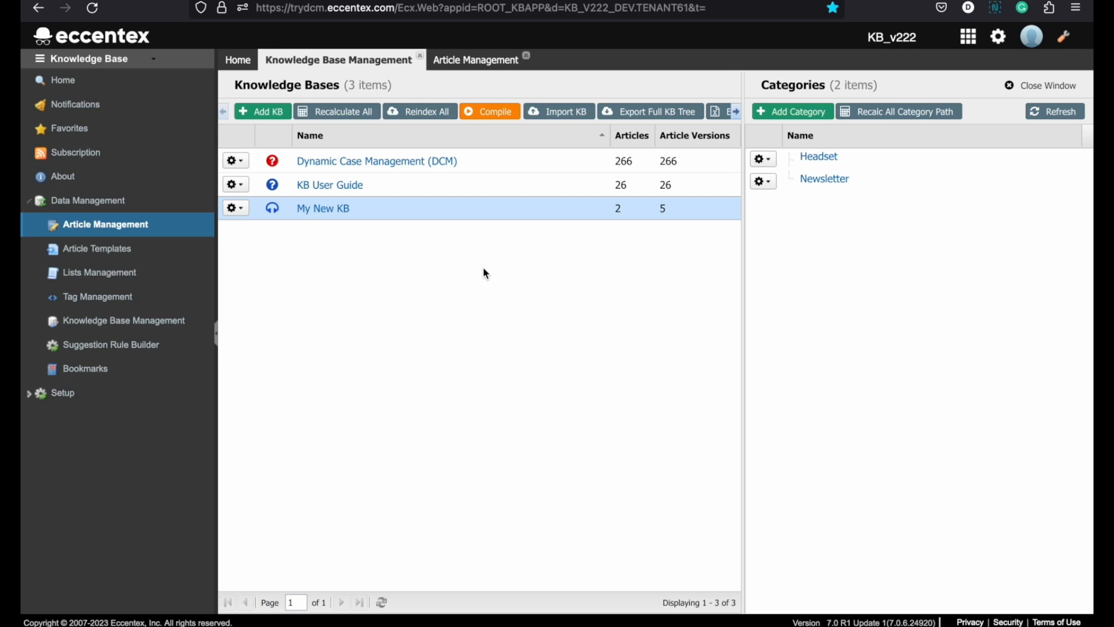
left_click(552, 216)
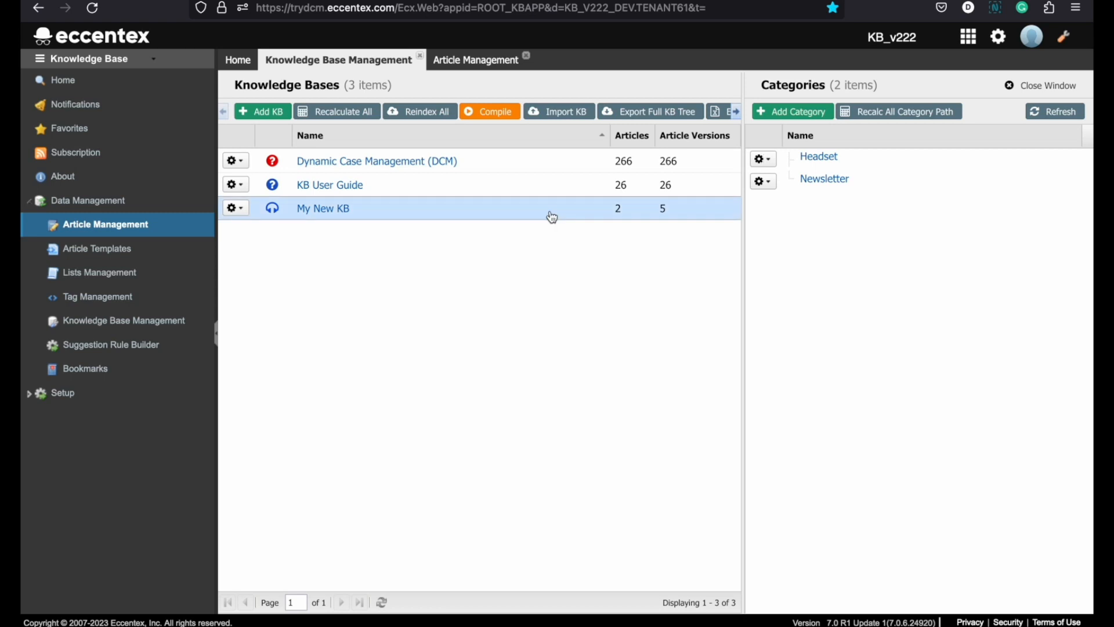